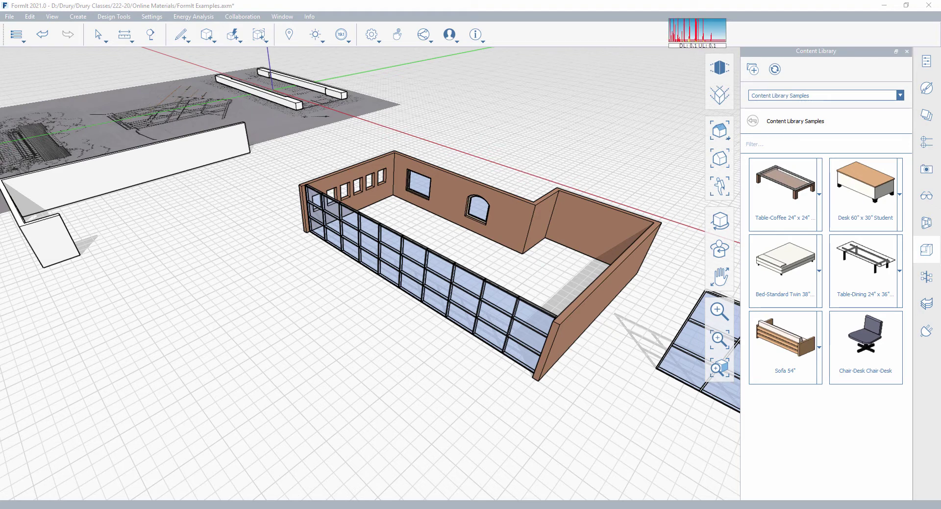
Step: Place a Sofa 54" from the Content Library on the floor along the brick wall, between the arched window and the inner corner
{"action": "scroll", "coordinate": [246, 317], "scroll_direction": "down", "scroll_amount": 1}
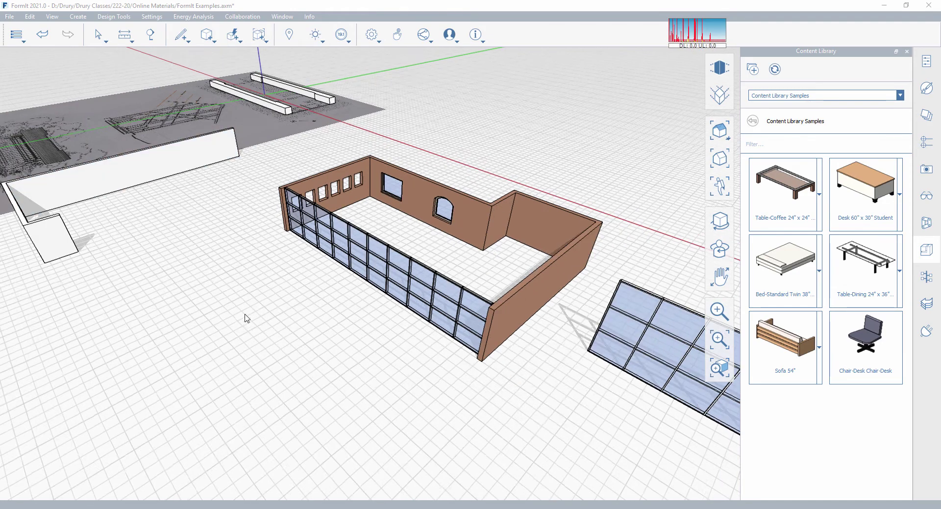
{"action": "right_click_drag", "start_coordinate": [246, 317], "coordinate": [290, 320]}
{"action": "middle_click_drag", "start_coordinate": [290, 320], "coordinate": [317, 334]}
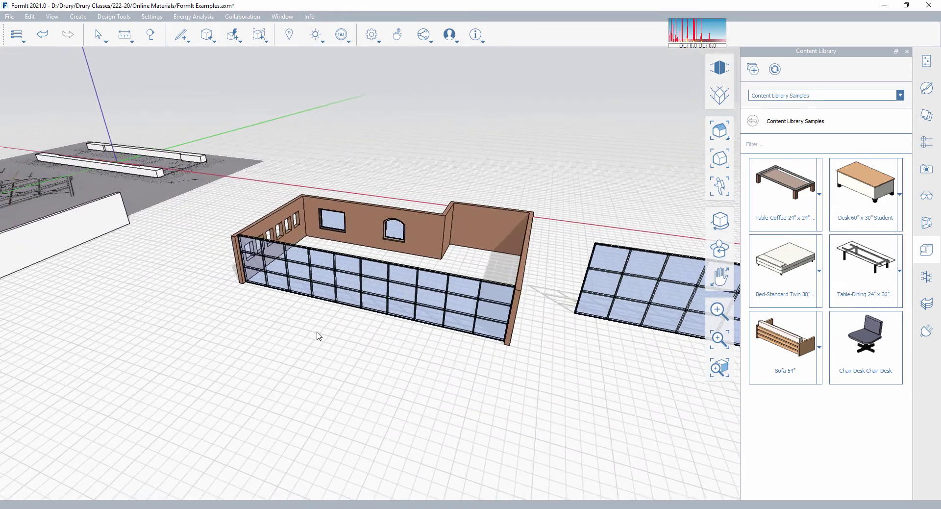
{"action": "scroll", "coordinate": [312, 326], "scroll_direction": "up", "scroll_amount": 3}
{"action": "right_click_drag", "start_coordinate": [316, 325], "coordinate": [386, 311]}
{"action": "middle_click_drag", "start_coordinate": [384, 312], "coordinate": [520, 338]}
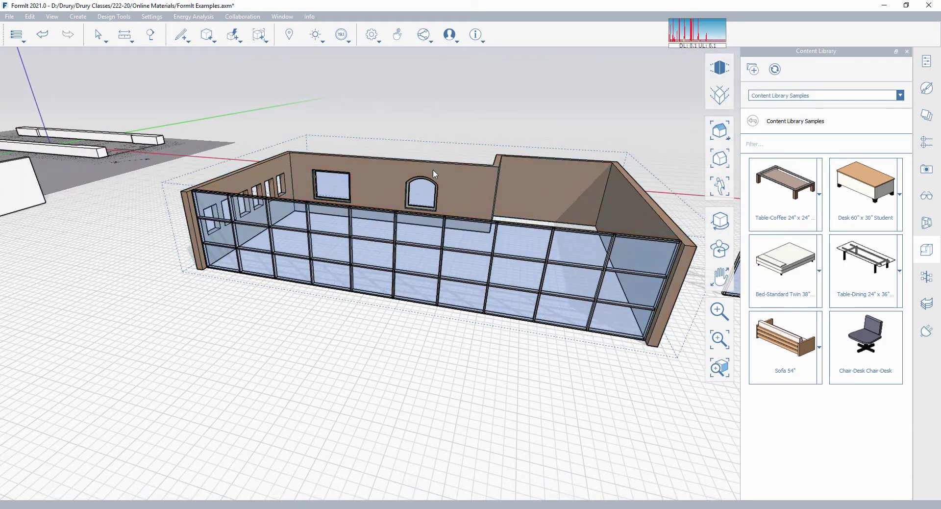
{"action": "middle_click_drag", "start_coordinate": [433, 169], "coordinate": [425, 279]}
{"action": "scroll", "coordinate": [387, 289], "scroll_direction": "up", "scroll_amount": 2}
{"action": "scroll", "coordinate": [438, 317], "scroll_direction": "down", "scroll_amount": 5}
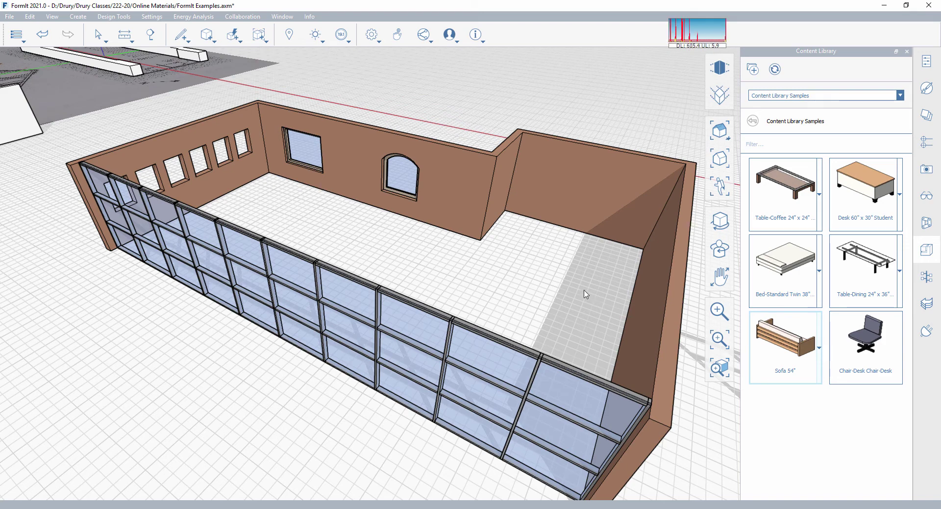
{"action": "scroll", "coordinate": [539, 257], "scroll_direction": "up", "scroll_amount": 5}
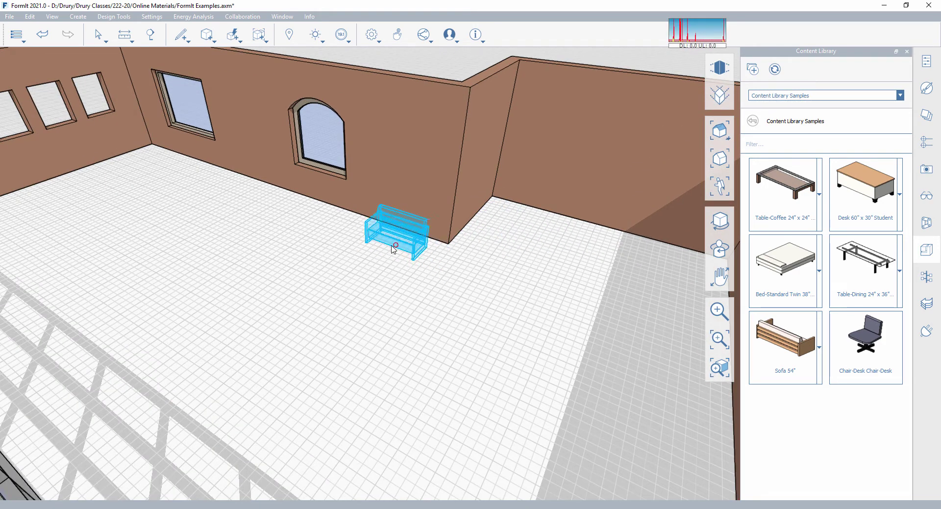
{"action": "left_click", "coordinate": [393, 248]}
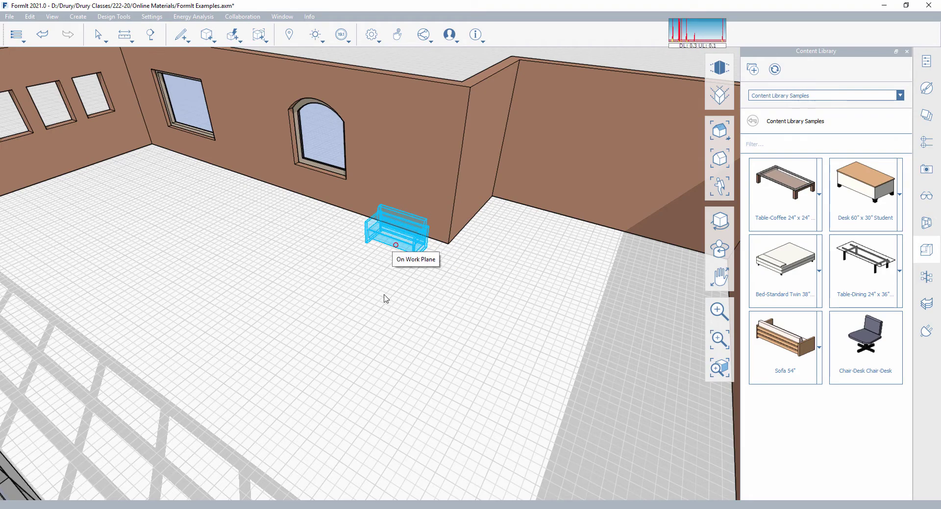
Step: Inspect the placed sofa up close and in relation to the whole room
{"action": "scroll", "coordinate": [384, 298], "scroll_direction": "up", "scroll_amount": 5}
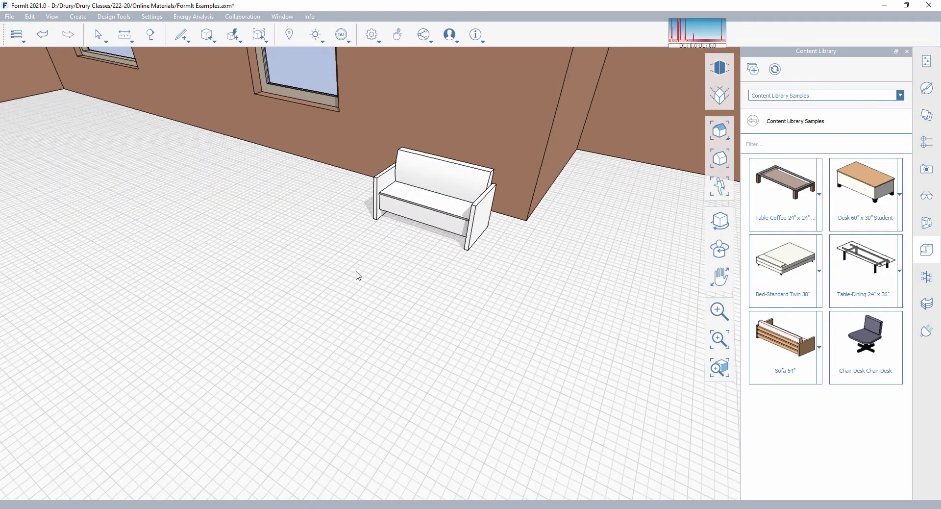
{"action": "right_click_drag", "start_coordinate": [356, 272], "coordinate": [357, 272]}
{"action": "middle_click_drag", "start_coordinate": [356, 275], "coordinate": [356, 275]}
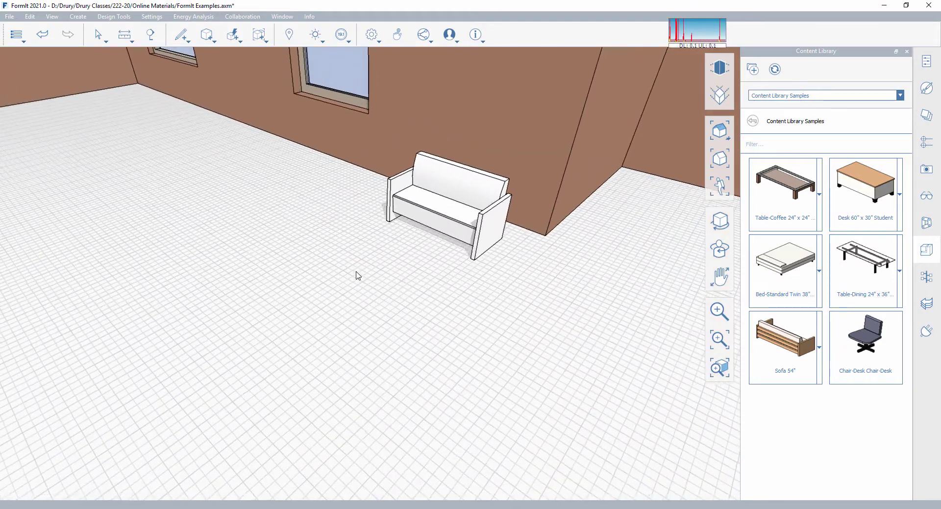
{"action": "scroll", "coordinate": [357, 275], "scroll_direction": "down", "scroll_amount": 5}
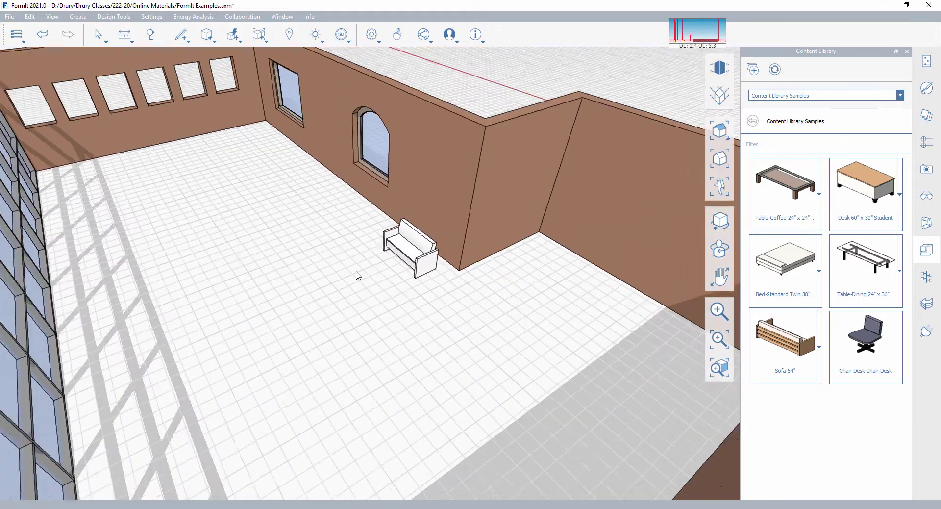
{"action": "scroll", "coordinate": [357, 275], "scroll_direction": "down", "scroll_amount": 3}
{"action": "middle_click_drag", "start_coordinate": [357, 275], "coordinate": [357, 275]}
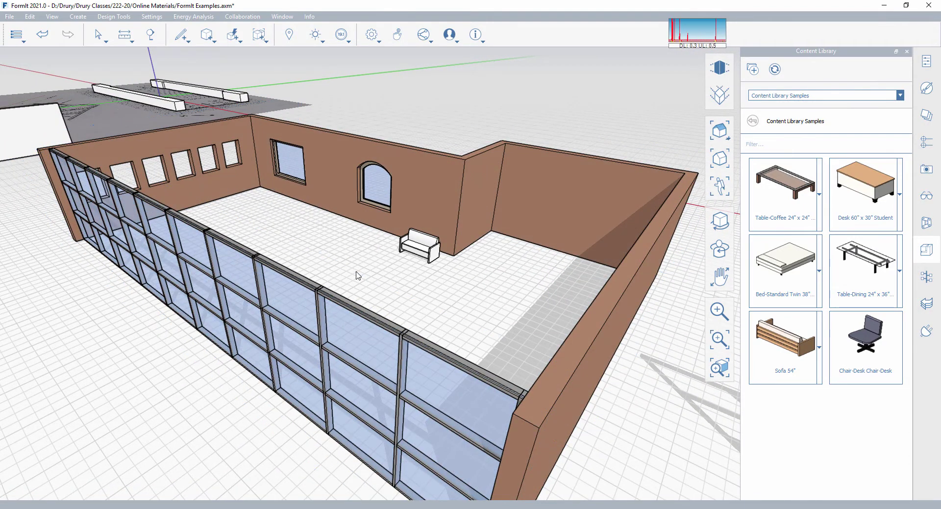
Step: Switch to the 3D Warehouse site in the browser and look over its home page
{"action": "key", "text": "super+3"}
{"action": "key", "text": "super+3"}
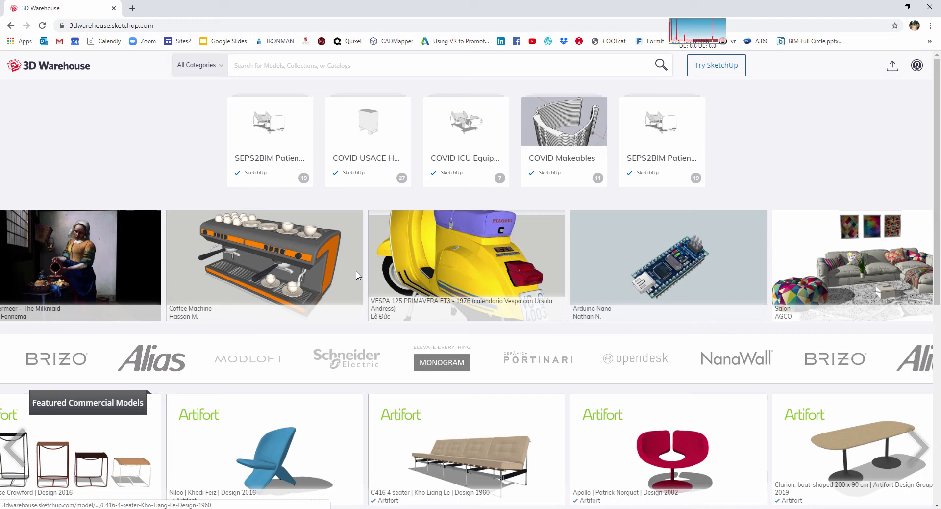
{"action": "scroll", "coordinate": [356, 276], "scroll_direction": "down", "scroll_amount": 2}
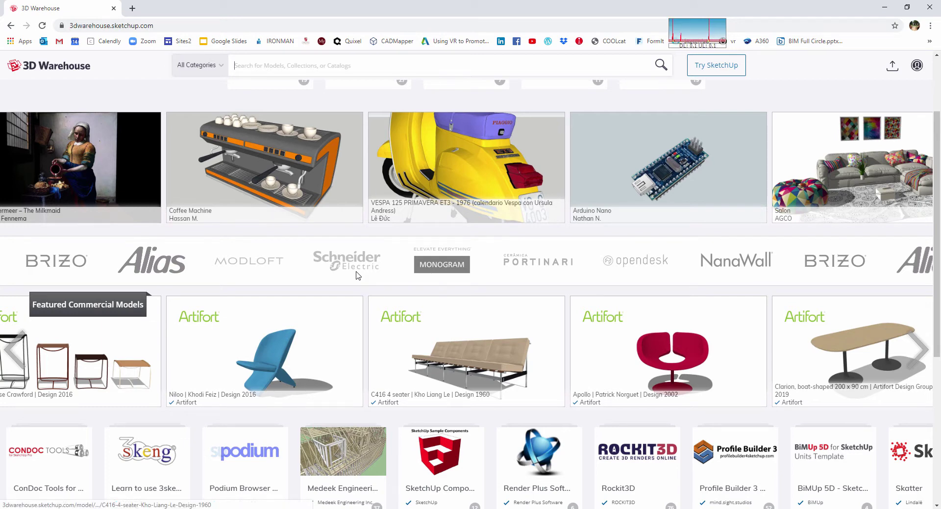
{"action": "scroll", "coordinate": [356, 276], "scroll_direction": "up", "scroll_amount": 2}
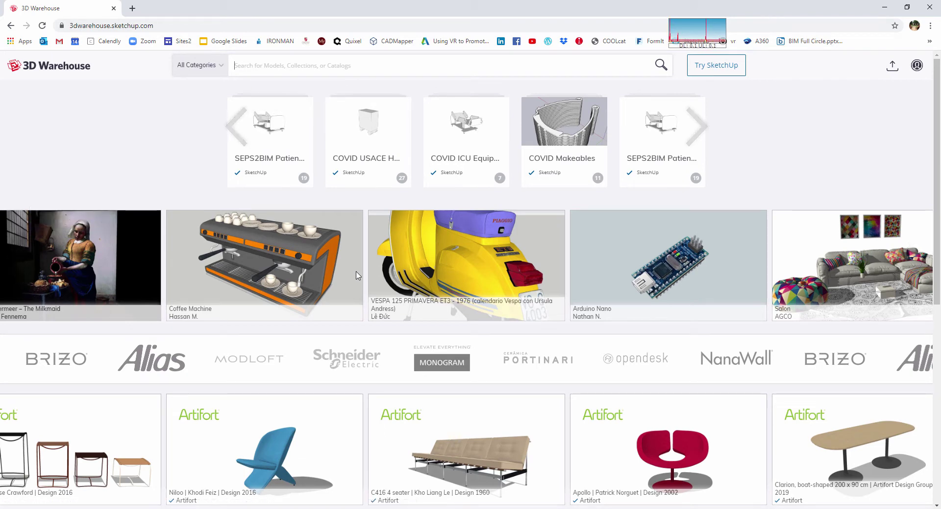
Step: Limit the 3D Warehouse models to the Landscape category
{"action": "mouse_move", "coordinate": [200, 65]}
{"action": "key", "text": "Down"}
{"action": "key", "text": "Down"}
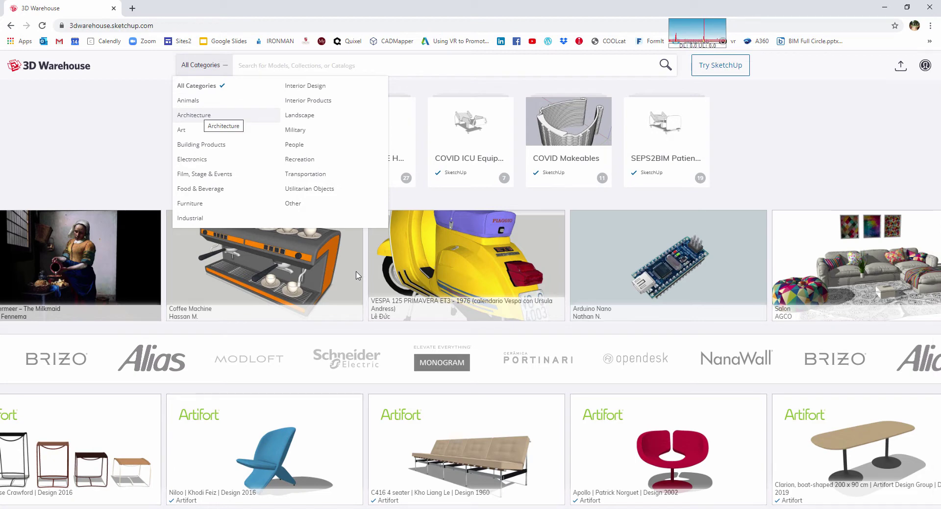
{"action": "key", "text": "Right"}
{"action": "key", "text": "Down"}
{"action": "key", "text": "Down"}
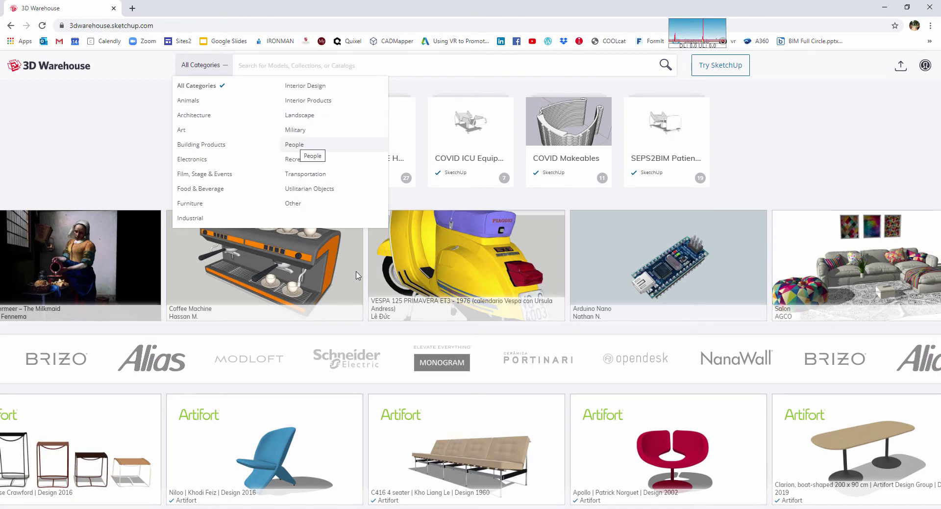
{"action": "key", "text": "Up"}
{"action": "key", "text": "Up"}
{"action": "key", "text": "Left"}
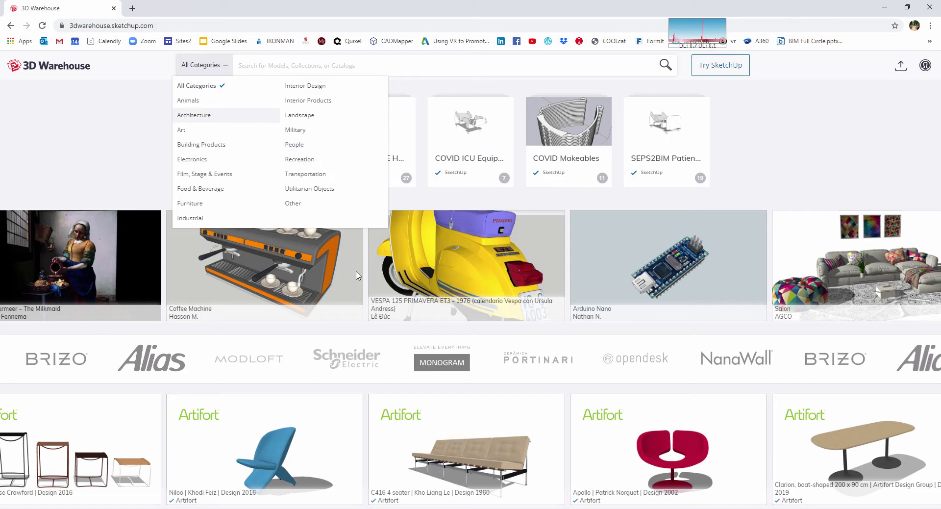
{"action": "key", "text": "Right"}
{"action": "key", "text": "Down"}
{"action": "key", "text": "Down"}
{"action": "key", "text": "Up"}
{"action": "key", "text": "Up"}
{"action": "key", "text": "Up"}
{"action": "key", "text": "Down"}
{"action": "key", "text": "Return"}
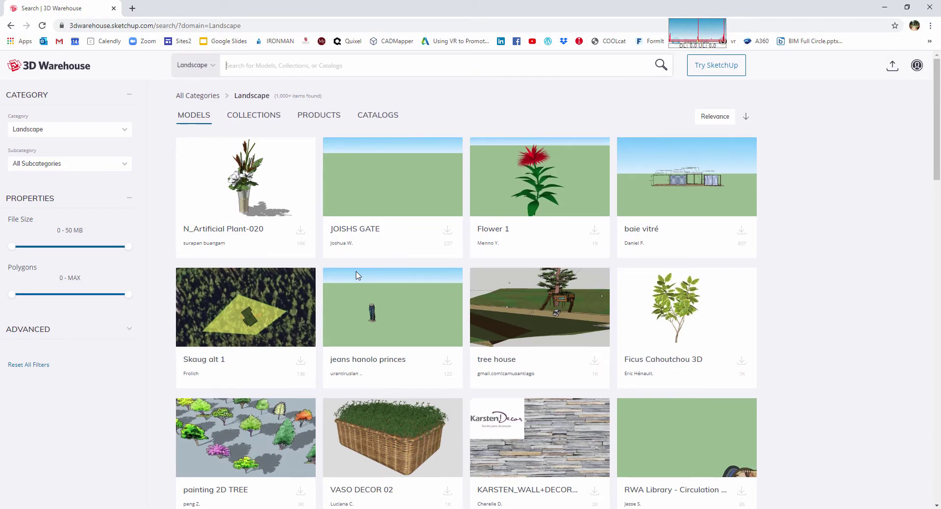
Step: Browse the Landscape models for plants, trees and other downloadable content, returning to the start of the list
{"action": "scroll", "coordinate": [355, 275], "scroll_direction": "down", "scroll_amount": 3}
{"action": "scroll", "coordinate": [356, 275], "scroll_direction": "down", "scroll_amount": 2}
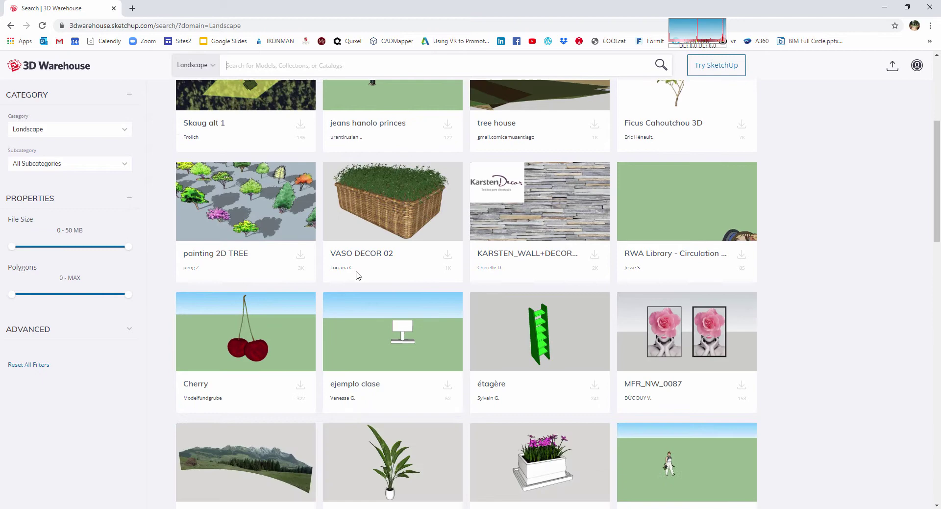
{"action": "scroll", "coordinate": [356, 275], "scroll_direction": "down", "scroll_amount": 5}
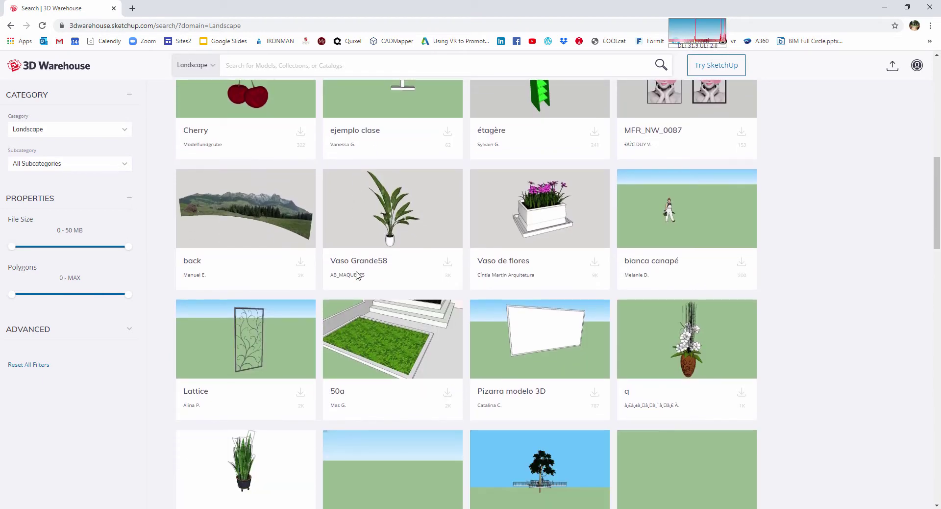
{"action": "scroll", "coordinate": [356, 275], "scroll_direction": "down", "scroll_amount": 6}
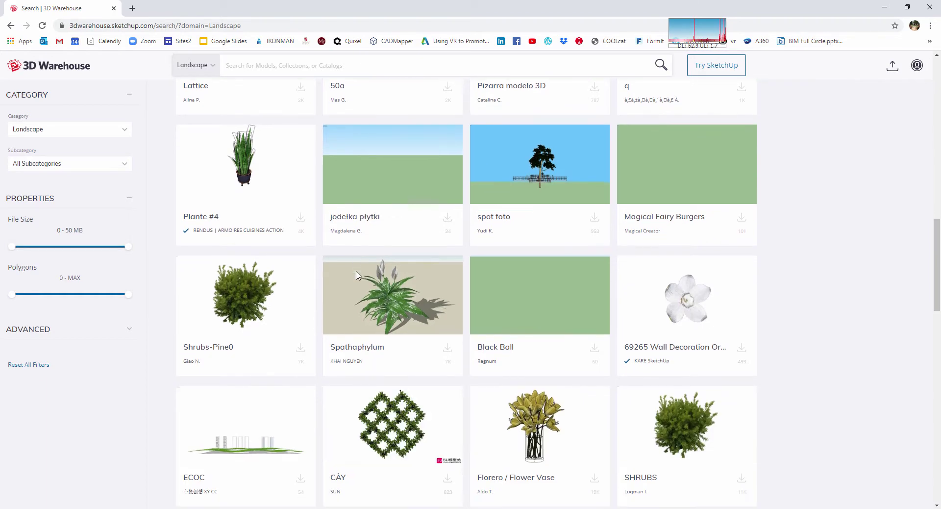
{"action": "scroll", "coordinate": [356, 275], "scroll_direction": "down", "scroll_amount": 5}
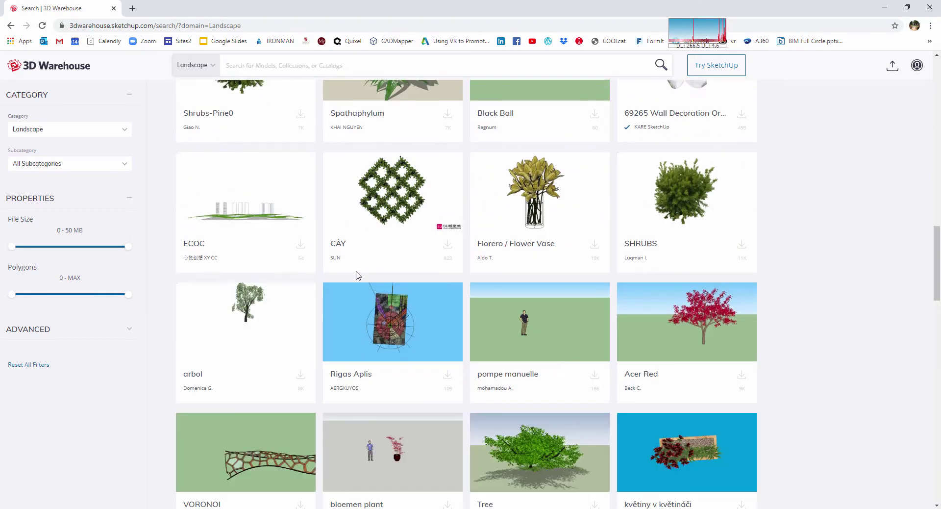
{"action": "scroll", "coordinate": [356, 275], "scroll_direction": "down", "scroll_amount": 2}
{"action": "scroll", "coordinate": [356, 275], "scroll_direction": "down", "scroll_amount": 2}
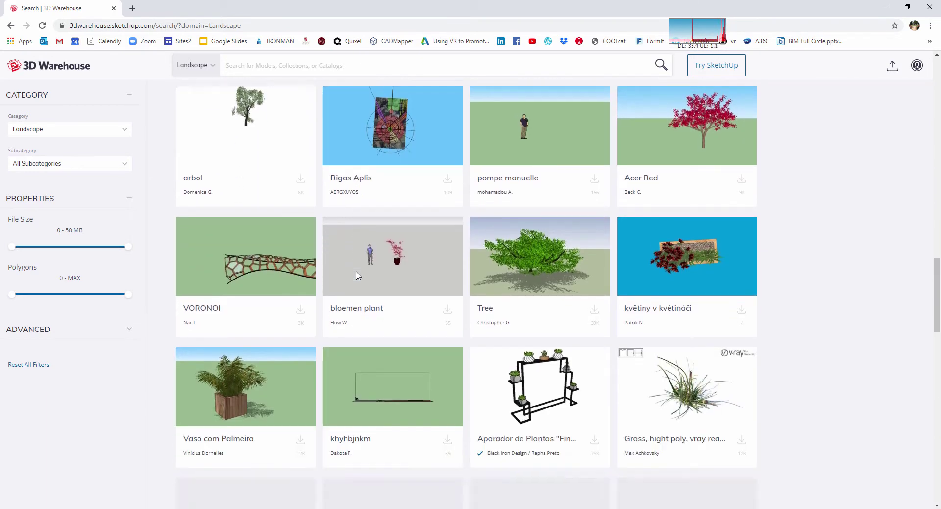
{"action": "scroll", "coordinate": [356, 275], "scroll_direction": "down", "scroll_amount": 2}
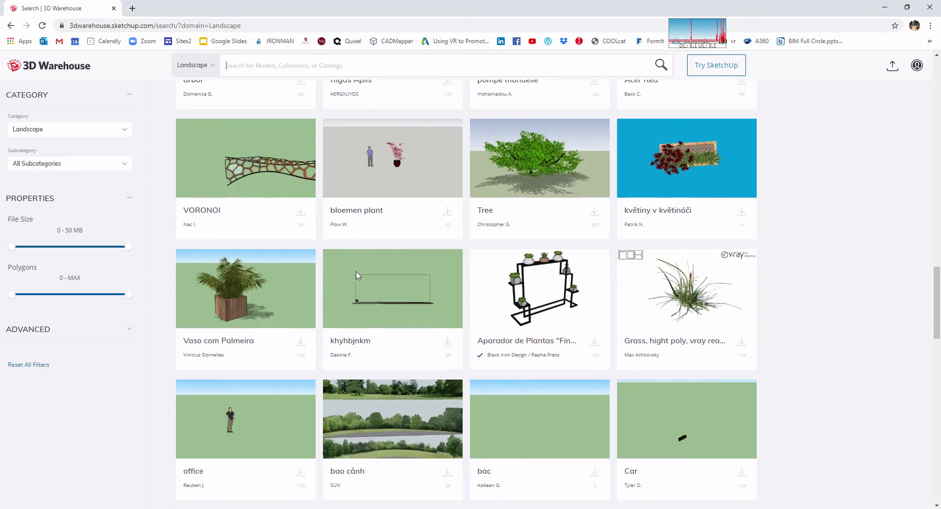
{"action": "scroll", "coordinate": [356, 275], "scroll_direction": "down", "scroll_amount": 3}
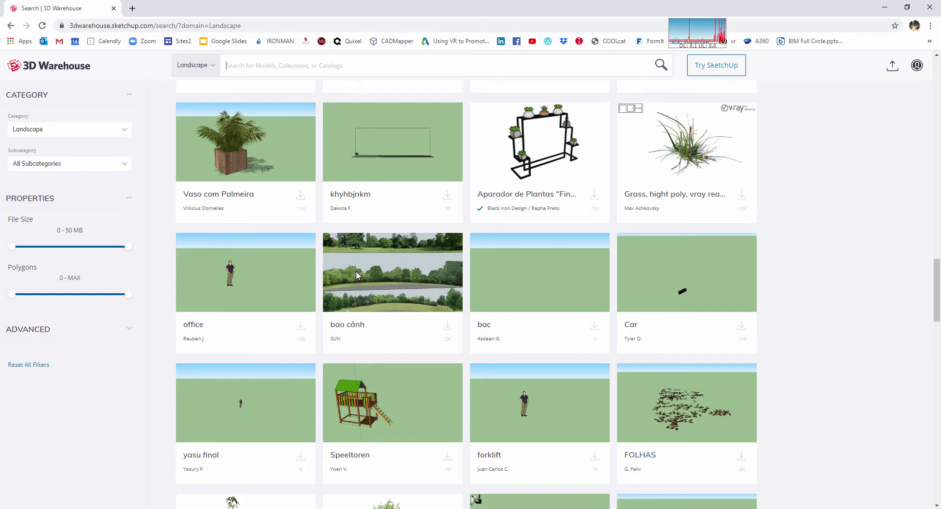
{"action": "scroll", "coordinate": [355, 274], "scroll_direction": "up", "scroll_amount": 15}
{"action": "scroll", "coordinate": [358, 275], "scroll_direction": "up", "scroll_amount": 5}
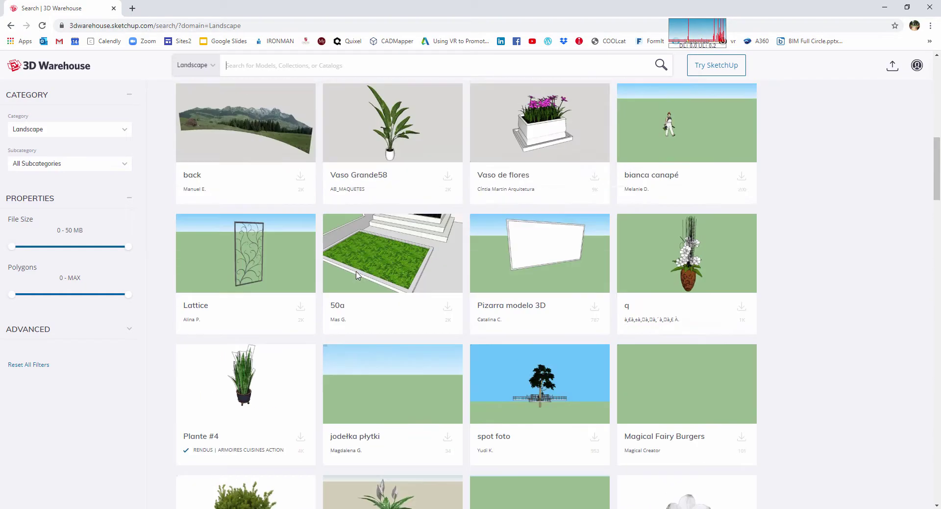
{"action": "scroll", "coordinate": [355, 275], "scroll_direction": "up", "scroll_amount": 6}
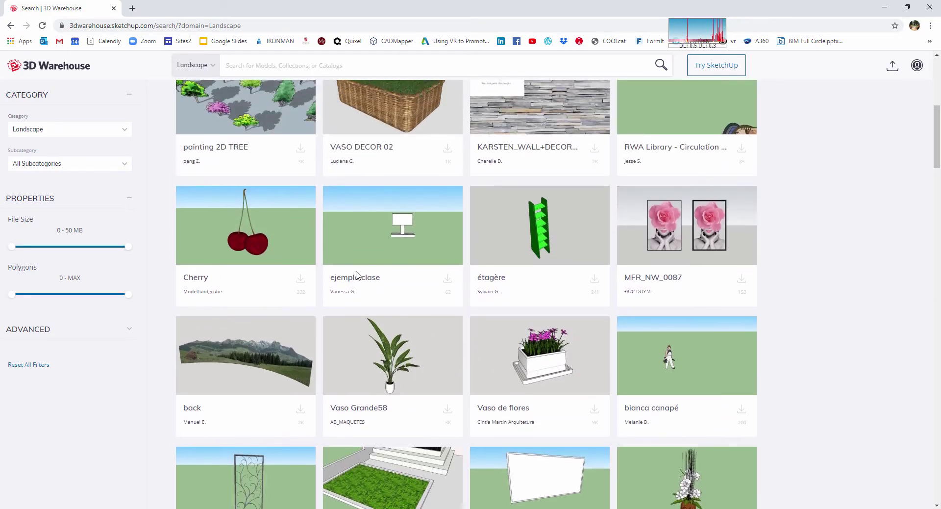
{"action": "scroll", "coordinate": [356, 275], "scroll_direction": "up", "scroll_amount": 2}
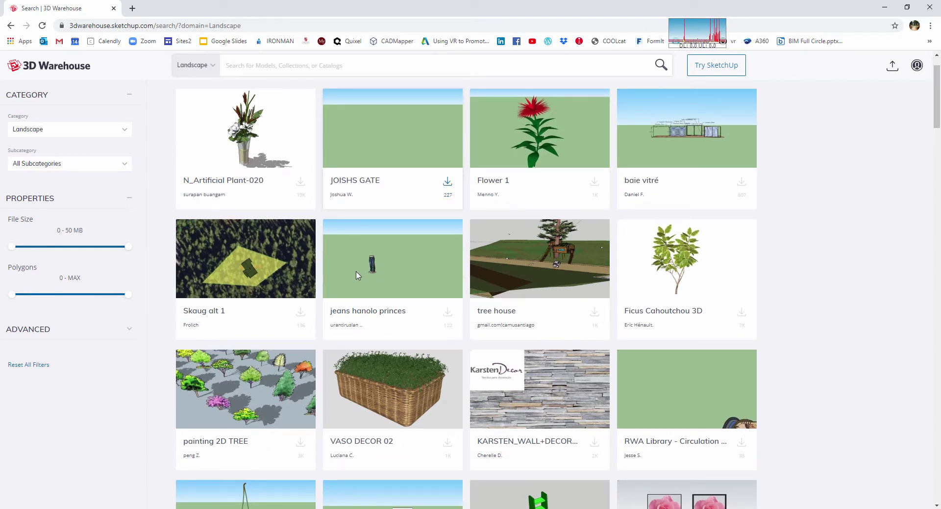
{"action": "scroll", "coordinate": [355, 275], "scroll_direction": "up", "scroll_amount": 1}
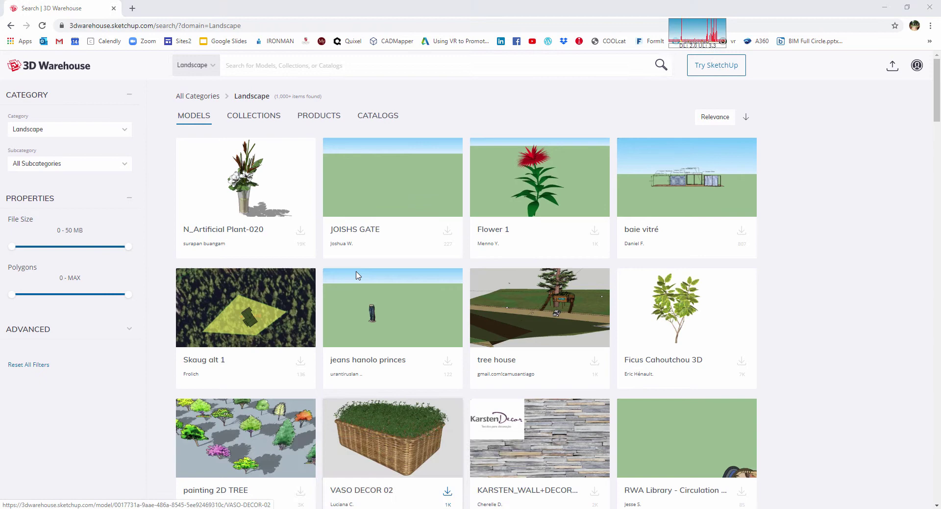
Step: Bring the file manager window over the browser and open the FormIt folder inside Program Files on the DATA (D:) drive
{"action": "left_click_drag", "start_coordinate": [0, 159], "coordinate": [412, 83]}
{"action": "key", "text": "alt+Up"}
{"action": "key", "text": "alt+Up"}
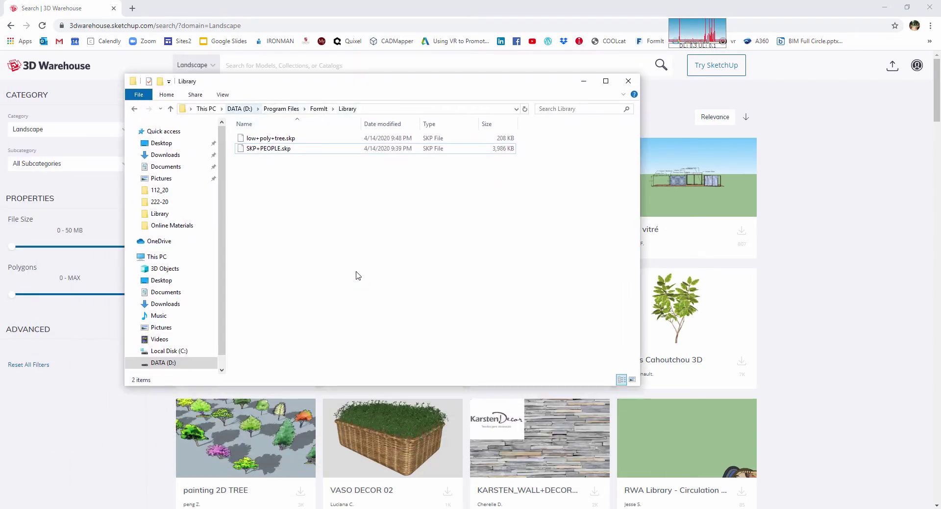
{"action": "key", "text": "Return"}
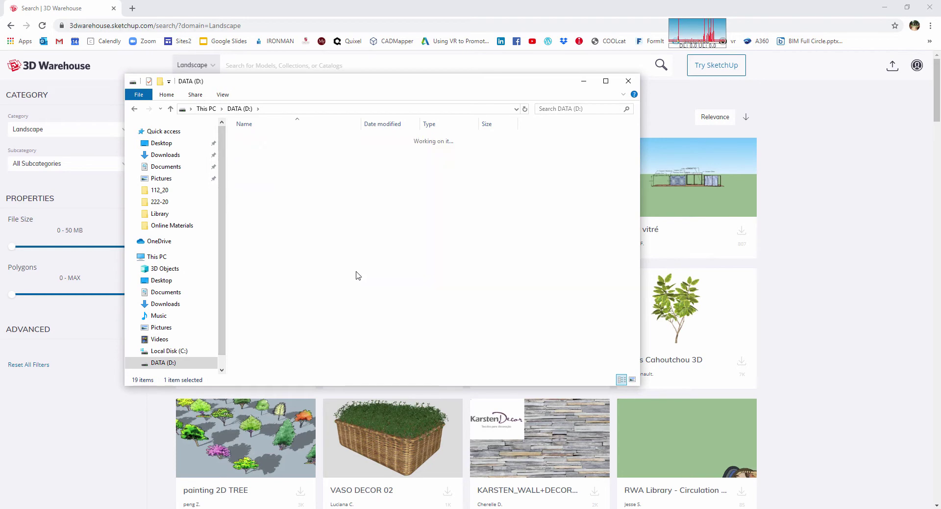
{"action": "scroll", "coordinate": [356, 275], "scroll_direction": "down", "scroll_amount": 4}
{"action": "scroll", "coordinate": [323, 327], "scroll_direction": "down", "scroll_amount": 3}
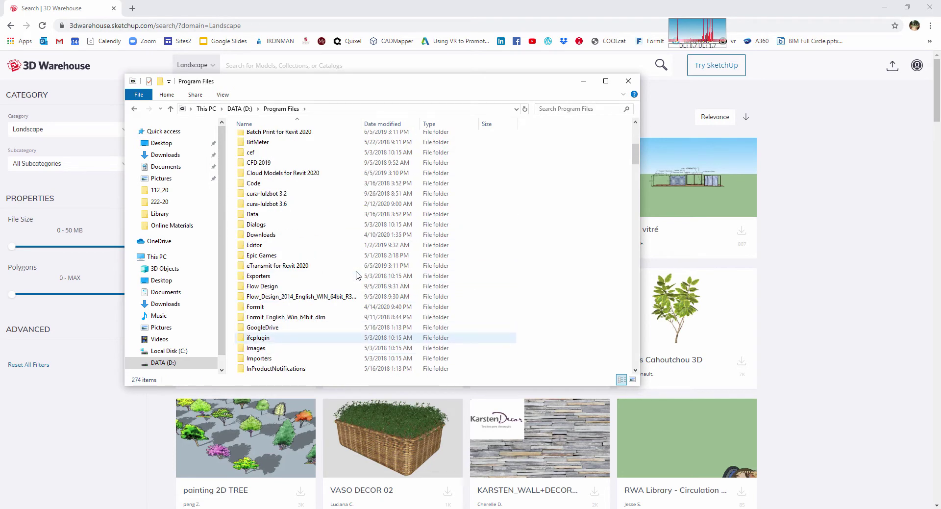
{"action": "double_click", "coordinate": [314, 307]}
Step: Open the Library folder inside the FormIt folder and shift the file manager window slightly over the browser
{"action": "key", "text": "l"}
{"action": "key", "text": "i"}
{"action": "key", "text": "b"}
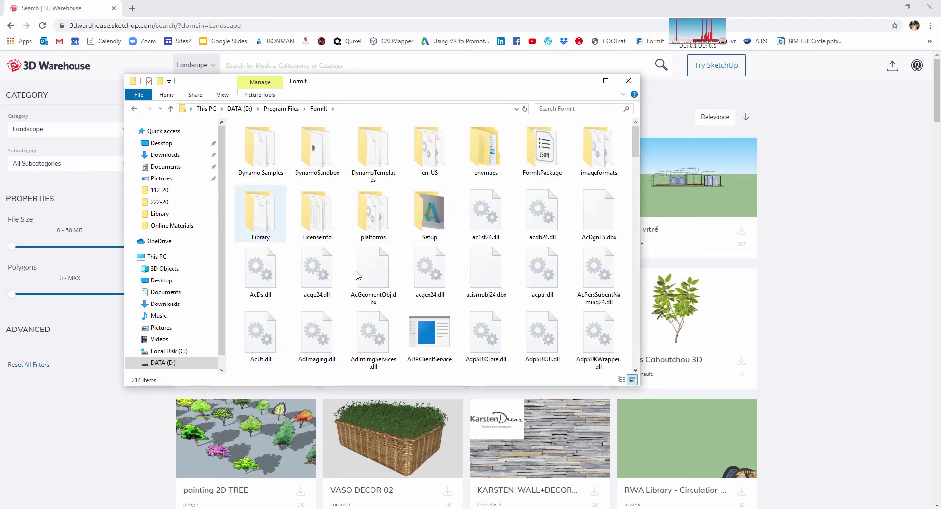
{"action": "key", "text": "Return"}
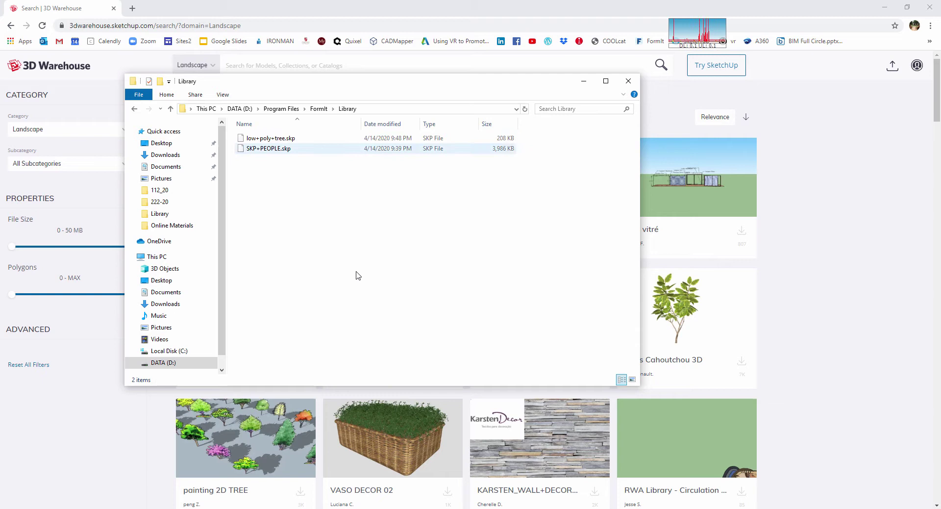
{"action": "key", "text": "Down"}
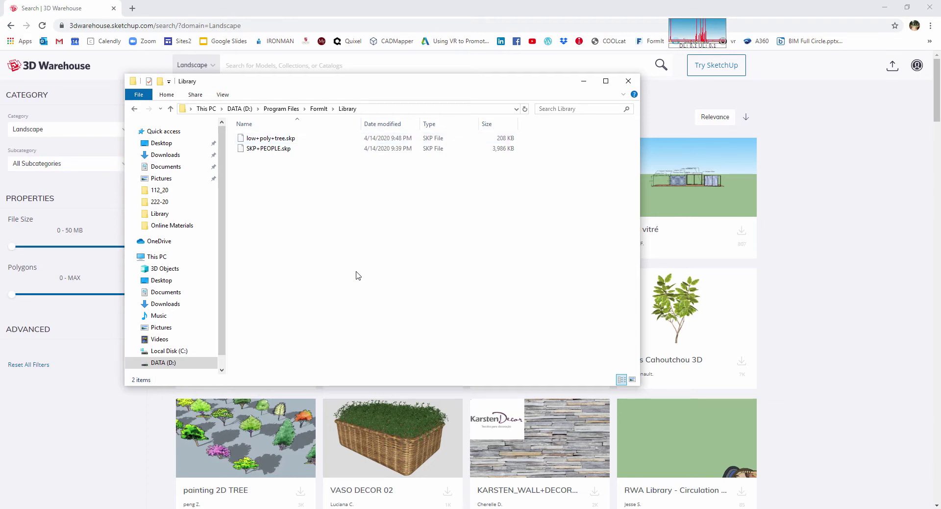
{"action": "left_click_drag", "start_coordinate": [358, 81], "coordinate": [333, 118]}
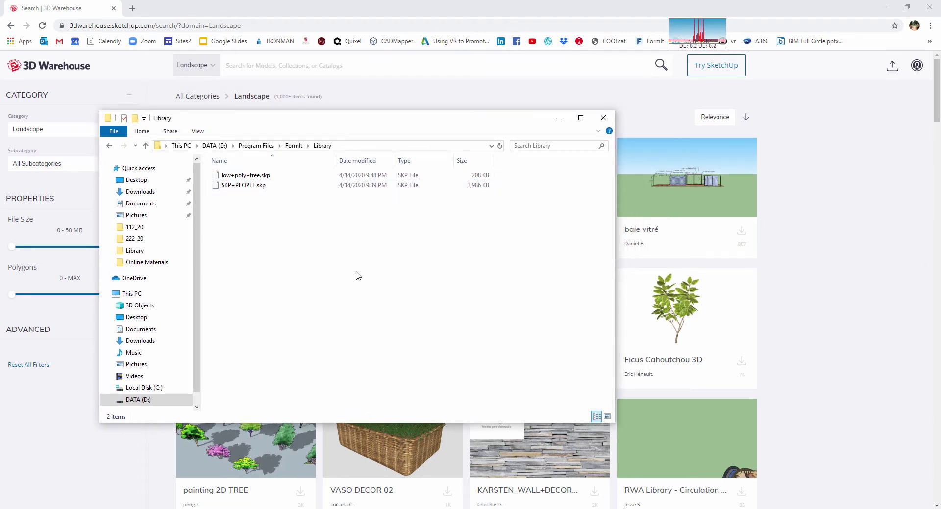
Step: Switch to the FormIt window with the open building model
{"action": "mouse_move", "coordinate": [372, 508]}
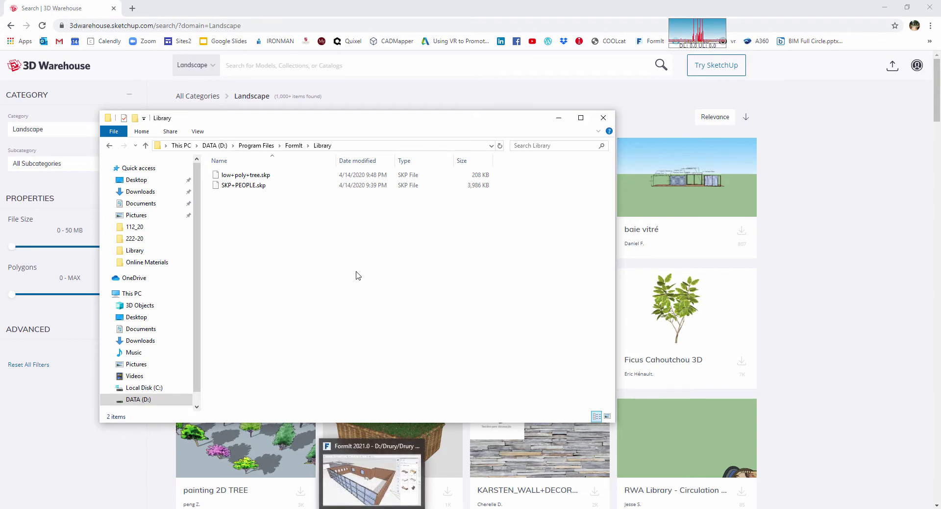
{"action": "left_click", "coordinate": [372, 480]}
{"action": "scroll", "coordinate": [358, 275], "scroll_direction": "down", "scroll_amount": 2}
{"action": "right_click_drag", "start_coordinate": [358, 276], "coordinate": [411, 289]}
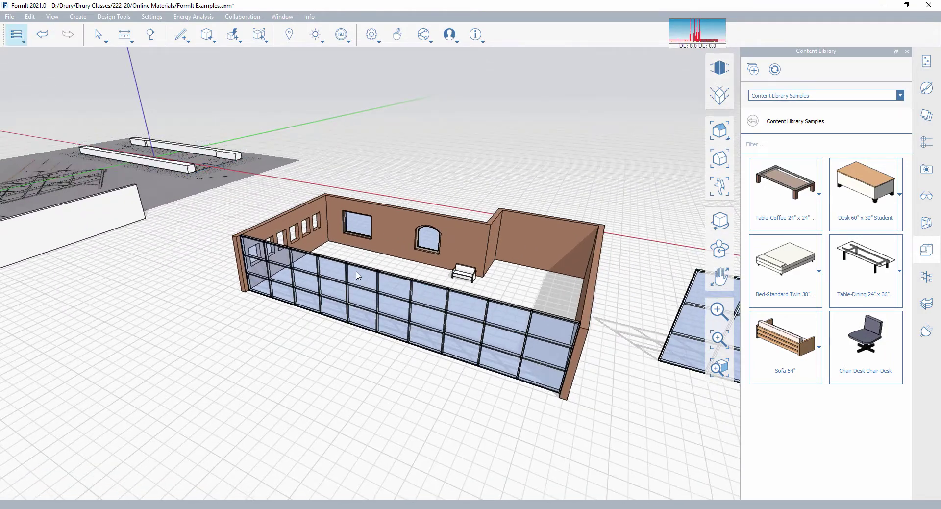
Step: Import the local file SKP+PEOPLE.skp from the FormIt Library folder into the sketch
{"action": "key", "text": "alt+f"}
{"action": "key", "text": "Down"}
{"action": "key", "text": "Down"}
{"action": "key", "text": "Down"}
{"action": "key", "text": "Down"}
{"action": "key", "text": "Down"}
{"action": "key", "text": "Up"}
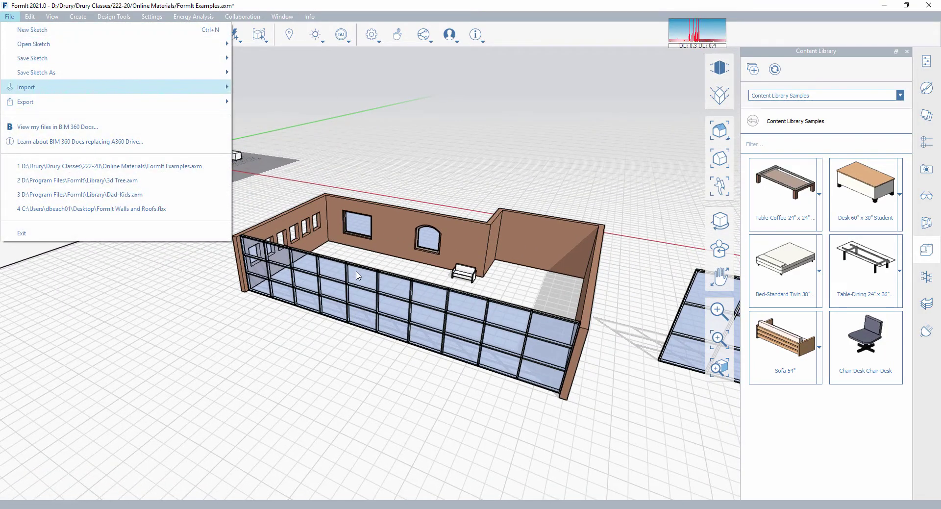
{"action": "key", "text": "Right"}
{"action": "key", "text": "Down"}
{"action": "key", "text": "Return"}
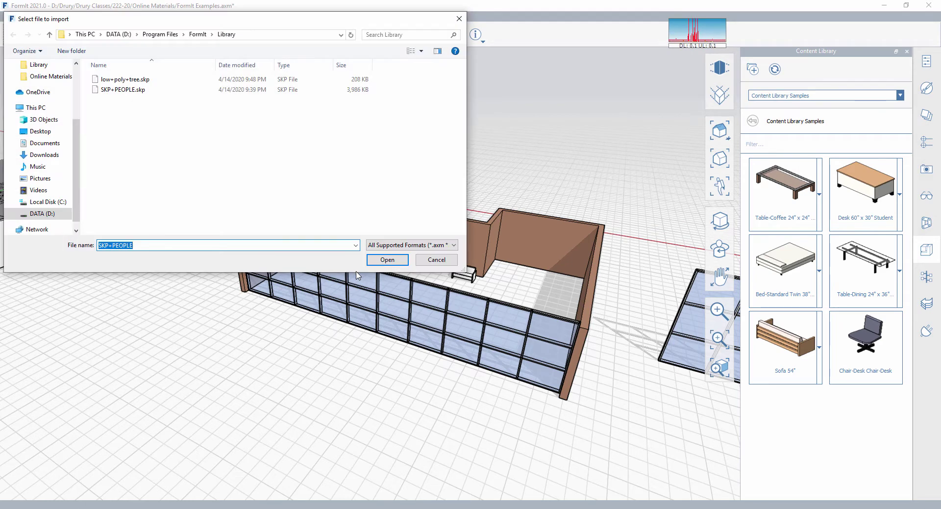
{"action": "left_click", "coordinate": [123, 89]}
{"action": "key", "text": "Return"}
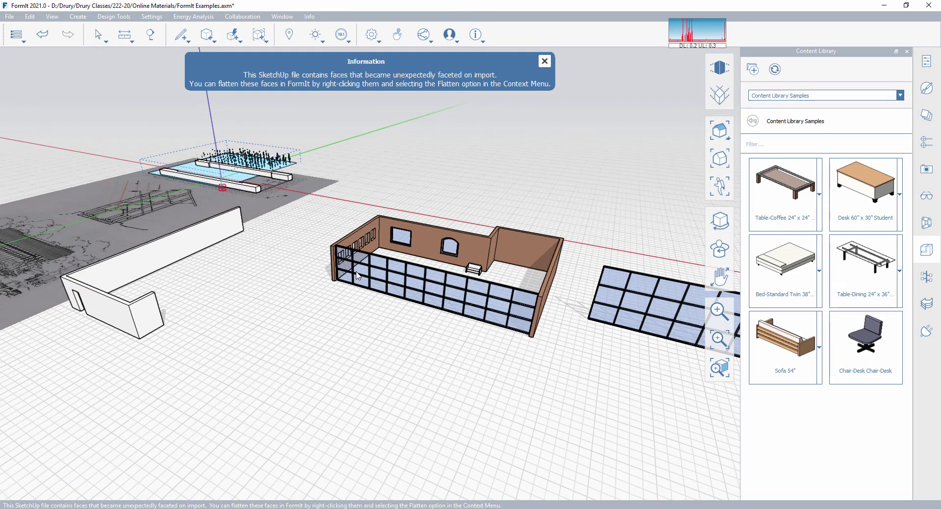
Step: Move the imported people group about 209 feet onto the open ground beyond the white walls and deselect it
{"action": "left_click_drag", "start_coordinate": [222, 188], "coordinate": [323, 420]}
{"action": "scroll", "coordinate": [365, 437], "scroll_direction": "down", "scroll_amount": 2}
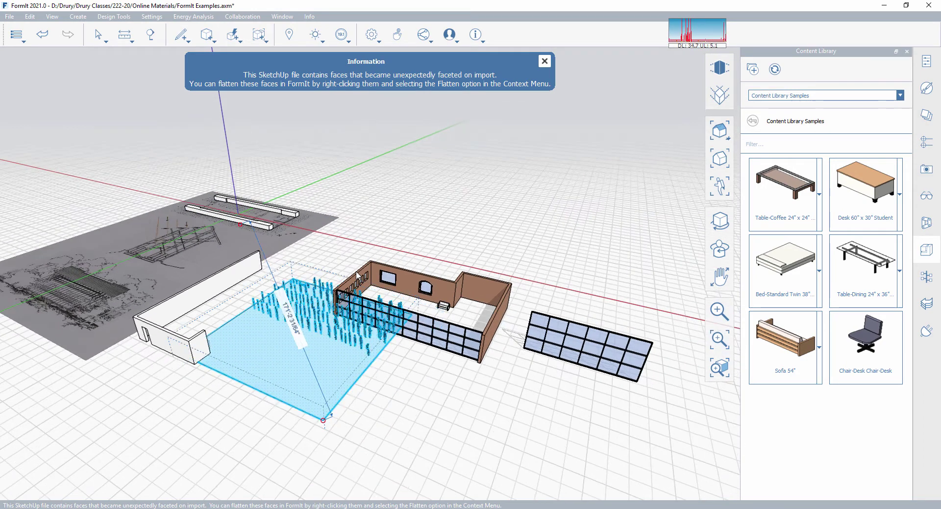
{"action": "scroll", "coordinate": [323, 420], "scroll_direction": "down", "scroll_amount": 2}
{"action": "middle_click_drag", "start_coordinate": [372, 384], "coordinate": [389, 347]}
{"action": "left_click_drag", "start_coordinate": [388, 346], "coordinate": [107, 473]}
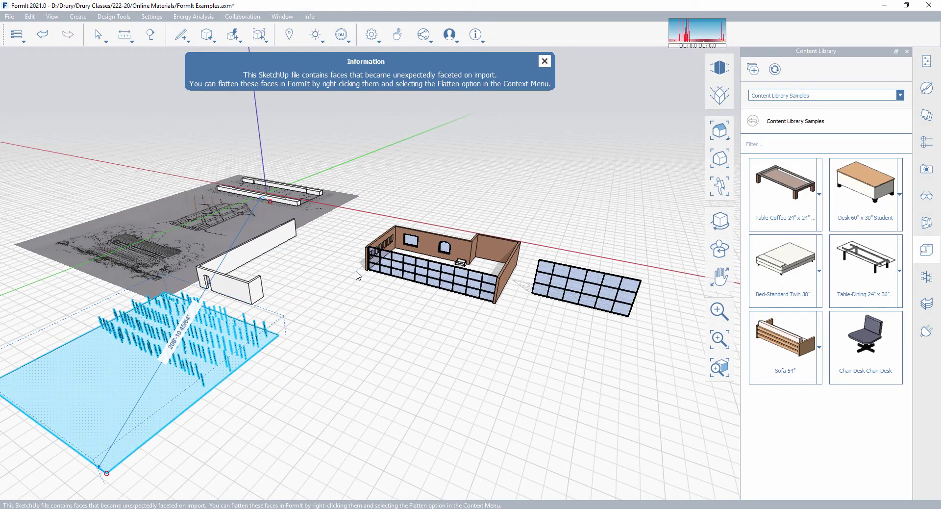
{"action": "left_click", "coordinate": [357, 271]}
Step: Ungroup the imported people model so its individual figures can be selected separately, and clear the selection
{"action": "right_click_drag", "start_coordinate": [356, 271], "coordinate": [230, 255]}
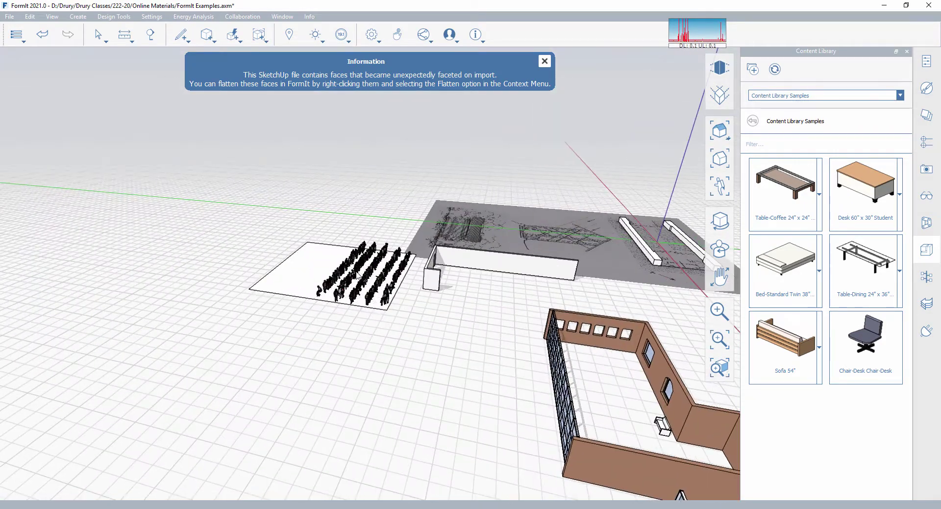
{"action": "scroll", "coordinate": [359, 277], "scroll_direction": "up", "scroll_amount": 3}
{"action": "left_click", "coordinate": [357, 276]}
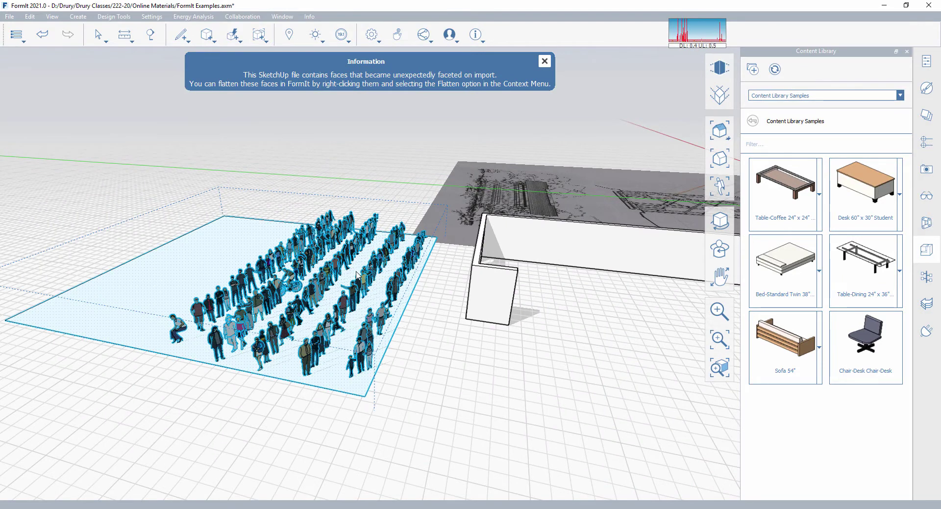
{"action": "right_click", "coordinate": [357, 277]}
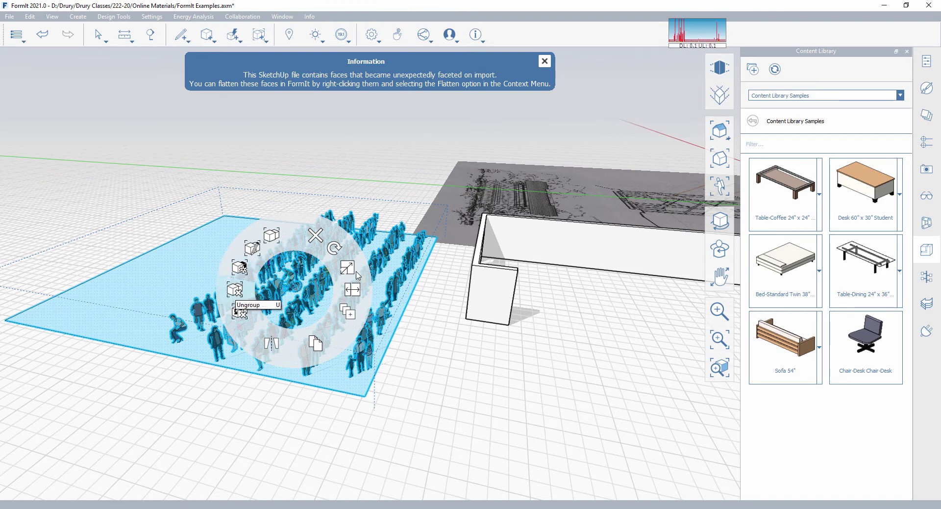
{"action": "left_click", "coordinate": [356, 272]}
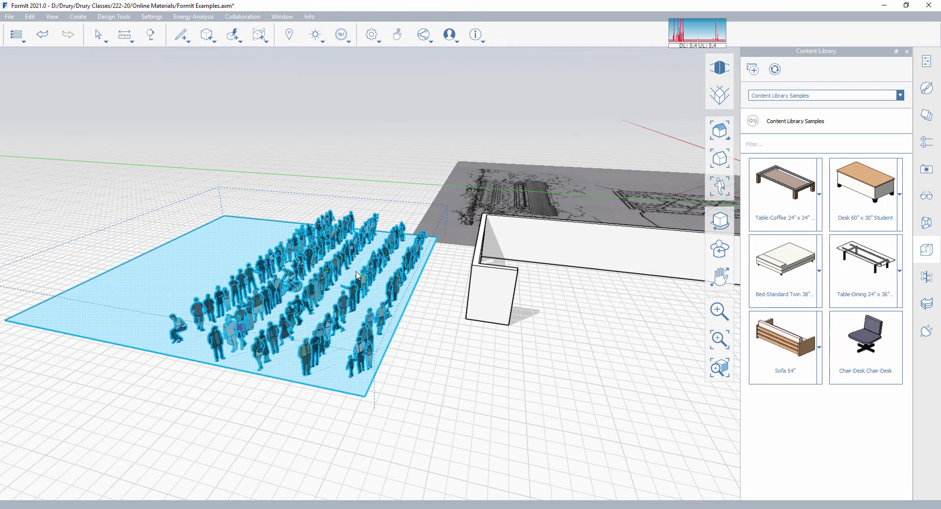
{"action": "key", "text": "Escape"}
Step: Move the man with two children about 83 feet from the crowd to the near end of the brick building's glass wall
{"action": "scroll", "coordinate": [356, 274], "scroll_direction": "up", "scroll_amount": 3}
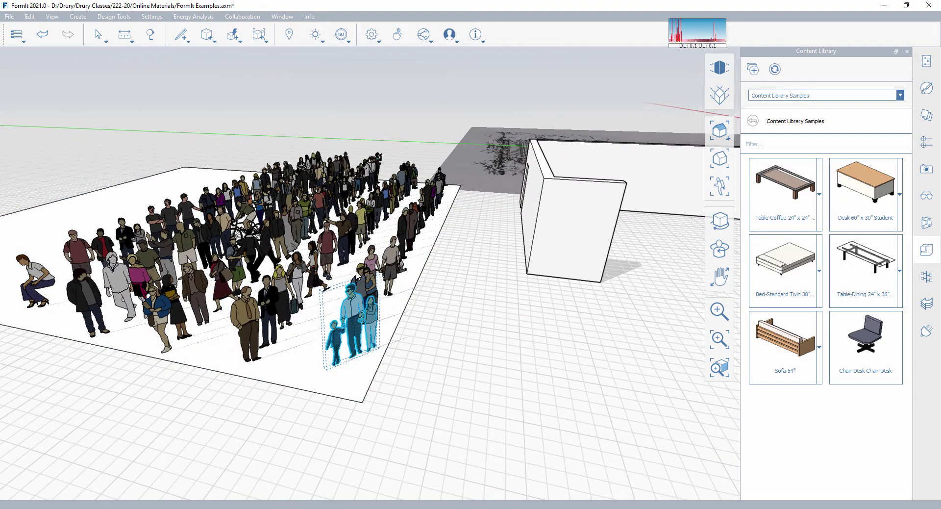
{"action": "left_click", "coordinate": [359, 353]}
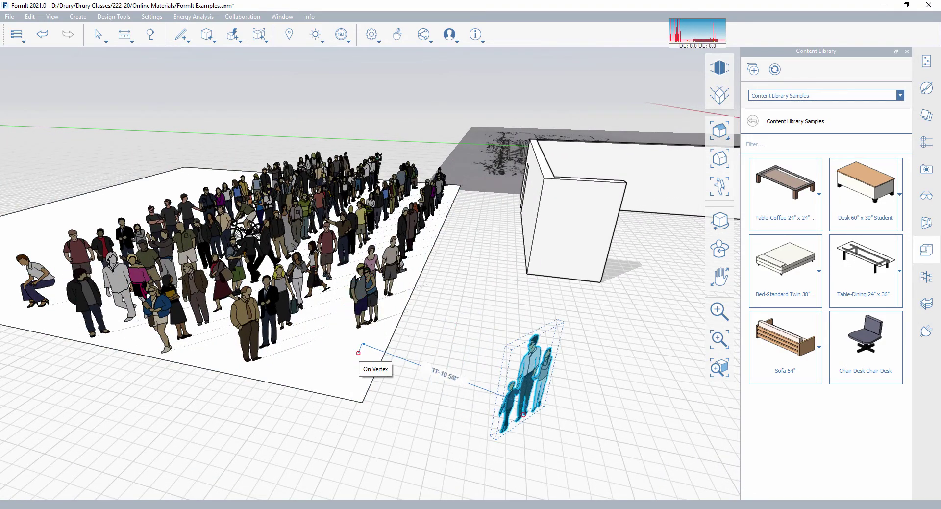
{"action": "scroll", "coordinate": [542, 406], "scroll_direction": "down", "scroll_amount": 3}
{"action": "scroll", "coordinate": [383, 323], "scroll_direction": "down", "scroll_amount": 5}
{"action": "middle_click_drag", "start_coordinate": [541, 407], "coordinate": [462, 300]}
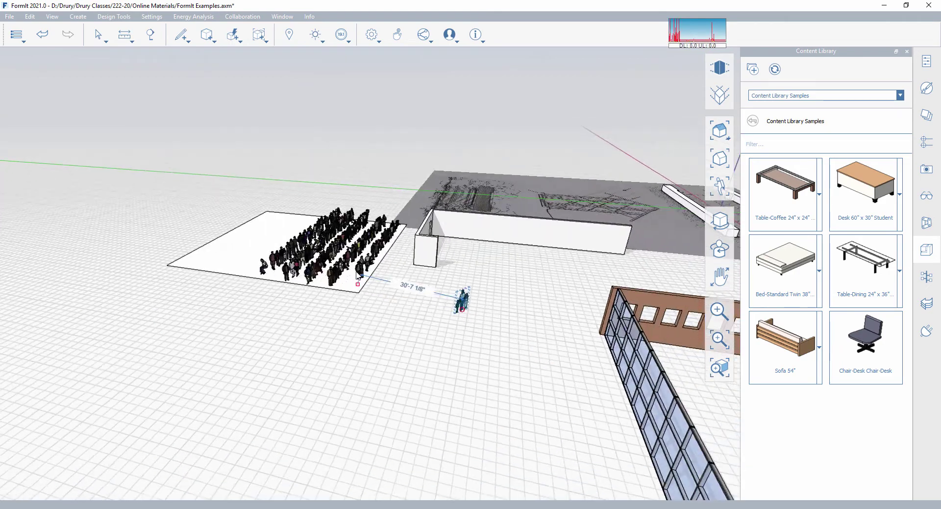
{"action": "right_click_drag", "start_coordinate": [462, 300], "coordinate": [551, 387]}
{"action": "scroll", "coordinate": [588, 350], "scroll_direction": "up", "scroll_amount": 4}
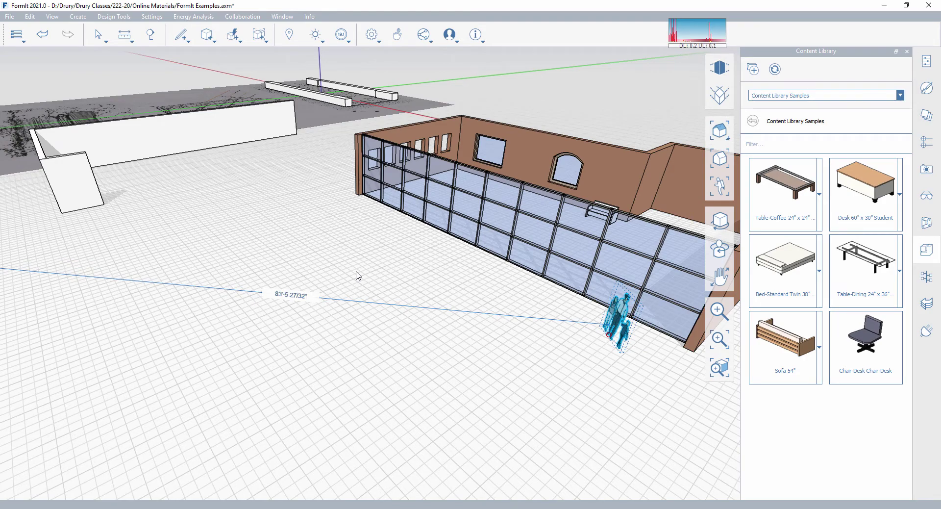
{"action": "left_click", "coordinate": [608, 335]}
Step: Rotate the man with two children about -76° on the ground plane so they face along the glass wall
{"action": "scroll", "coordinate": [613, 338], "scroll_direction": "up", "scroll_amount": 4}
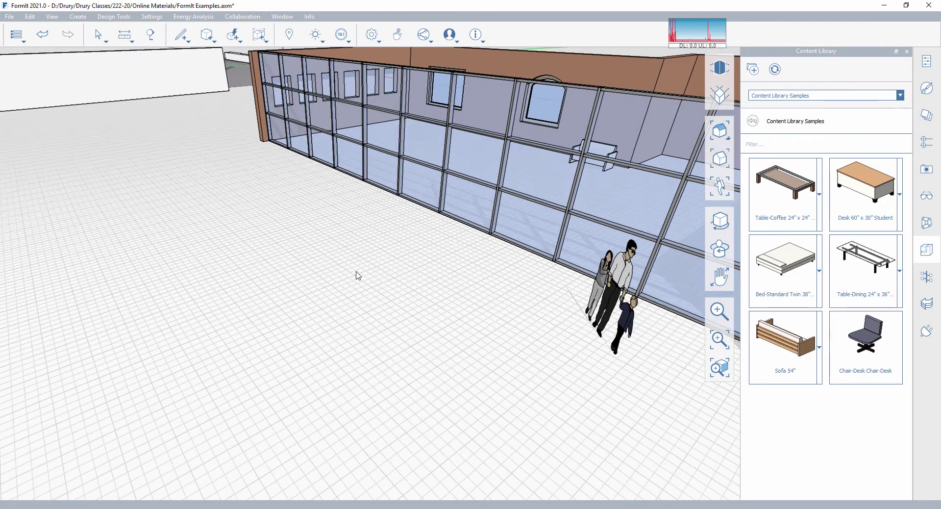
{"action": "mouse_move", "coordinate": [613, 338]}
{"action": "right_mouse_down"}
{"action": "mouse_move", "coordinate": [593, 311]}
{"action": "mouse_move", "coordinate": [532, 293]}
{"action": "right_mouse_up"}
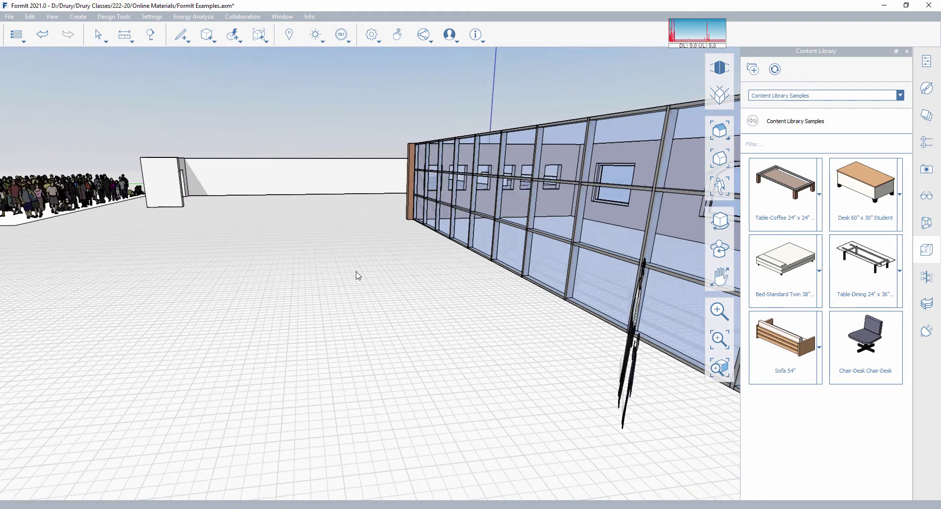
{"action": "left_click", "coordinate": [619, 408]}
{"action": "right_click", "coordinate": [618, 408]}
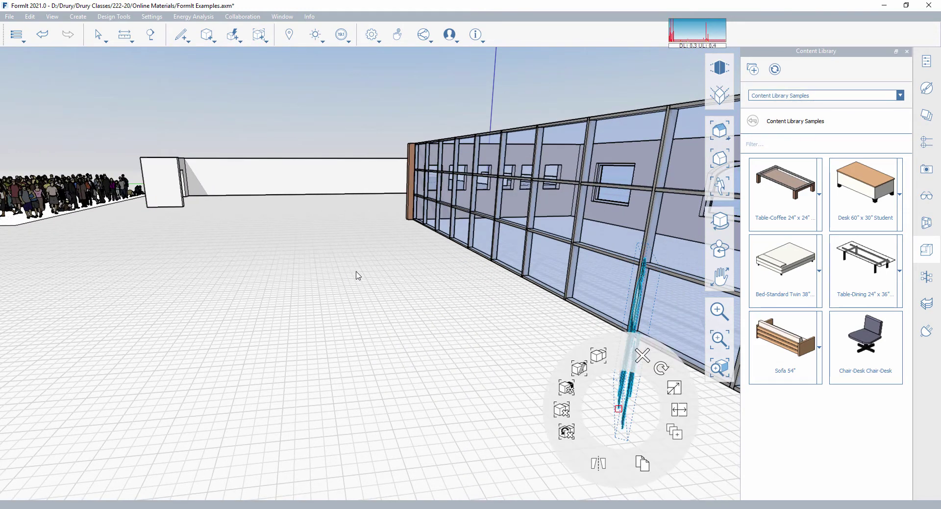
{"action": "left_click", "coordinate": [661, 367]}
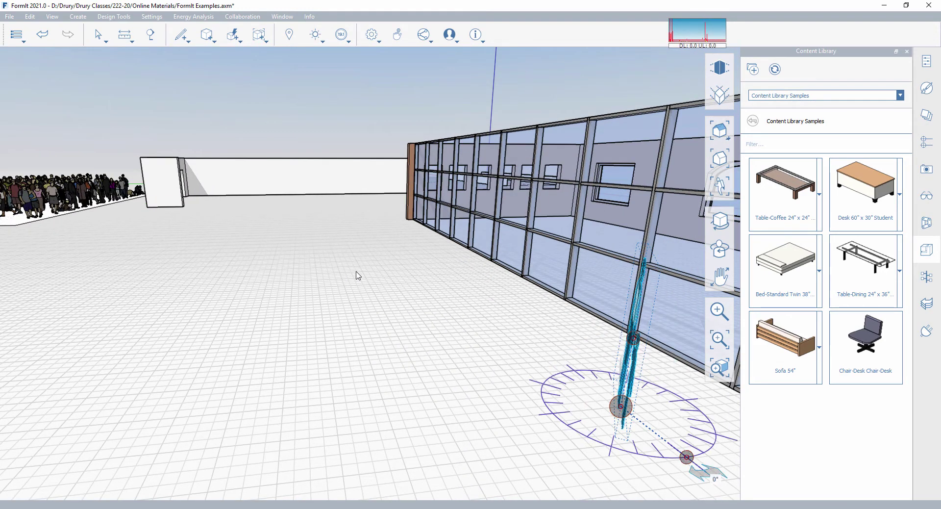
{"action": "left_click_drag", "start_coordinate": [707, 473], "coordinate": [493, 447]}
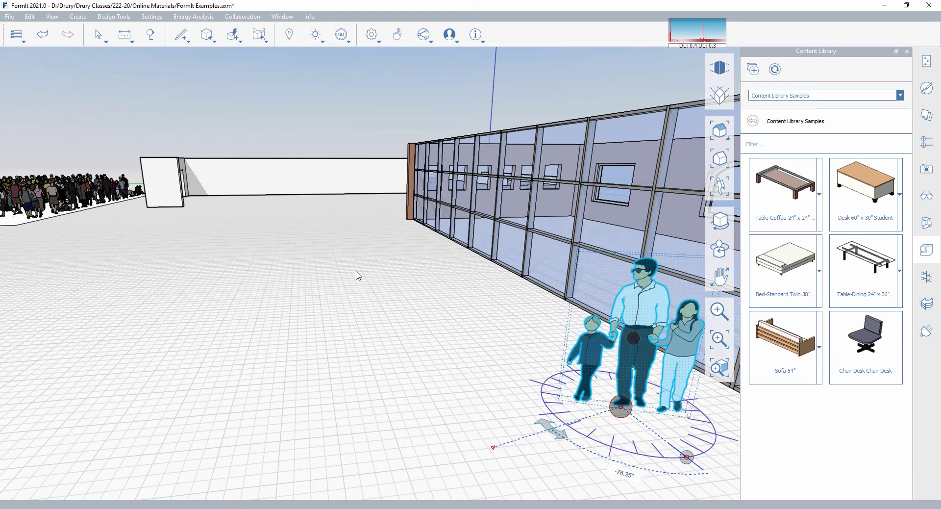
{"action": "key", "text": "Escape"}
Step: Examine the man with two children beside the glass wall from several distances and angles
{"action": "scroll", "coordinate": [462, 413], "scroll_direction": "down", "scroll_amount": 1}
{"action": "right_click", "coordinate": [462, 413]}
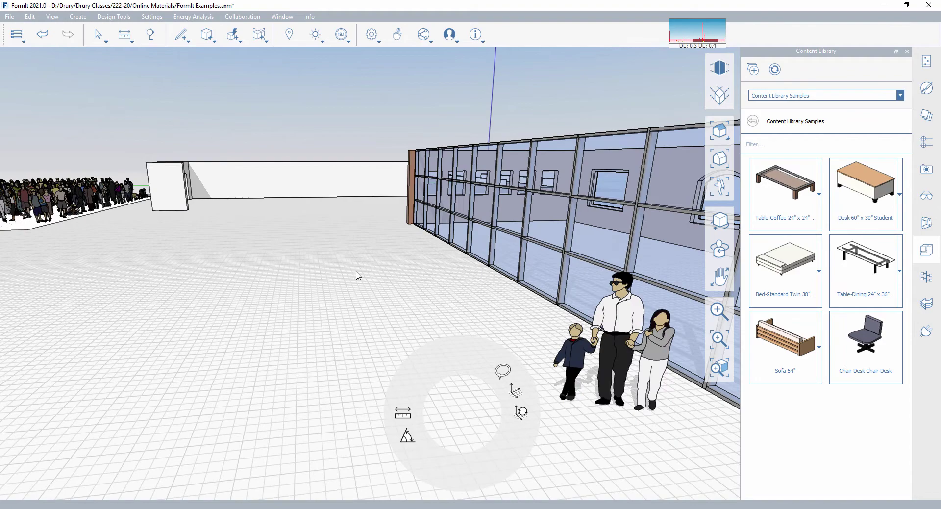
{"action": "scroll", "coordinate": [357, 275], "scroll_direction": "down", "scroll_amount": 5}
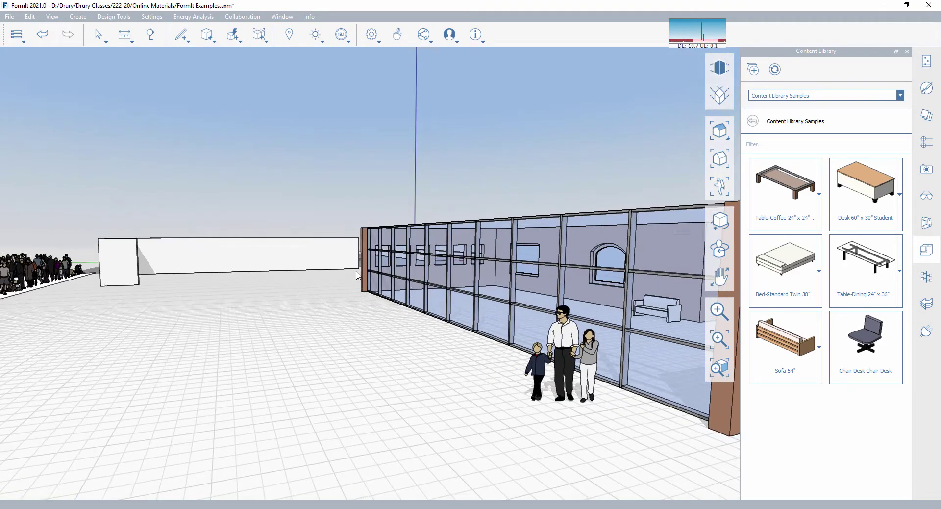
{"action": "middle_click_drag", "start_coordinate": [357, 275], "coordinate": [317, 278]}
{"action": "right_click_drag", "start_coordinate": [358, 275], "coordinate": [353, 252]}
{"action": "scroll", "coordinate": [357, 275], "scroll_direction": "up", "scroll_amount": 4}
{"action": "scroll", "coordinate": [357, 275], "scroll_direction": "down", "scroll_amount": 2}
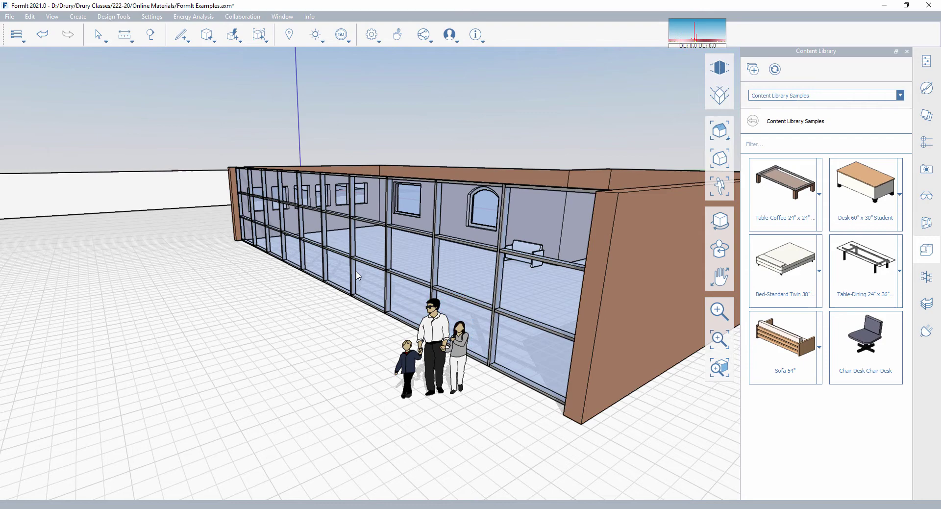
{"action": "key", "text": "Left"}
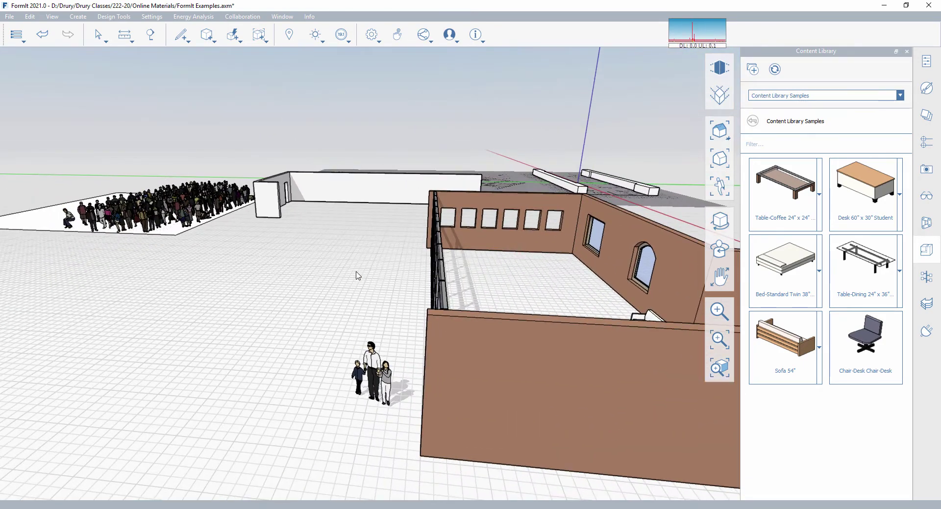
{"action": "key", "text": "Right"}
{"action": "right_click_drag", "start_coordinate": [358, 275], "coordinate": [387, 259]}
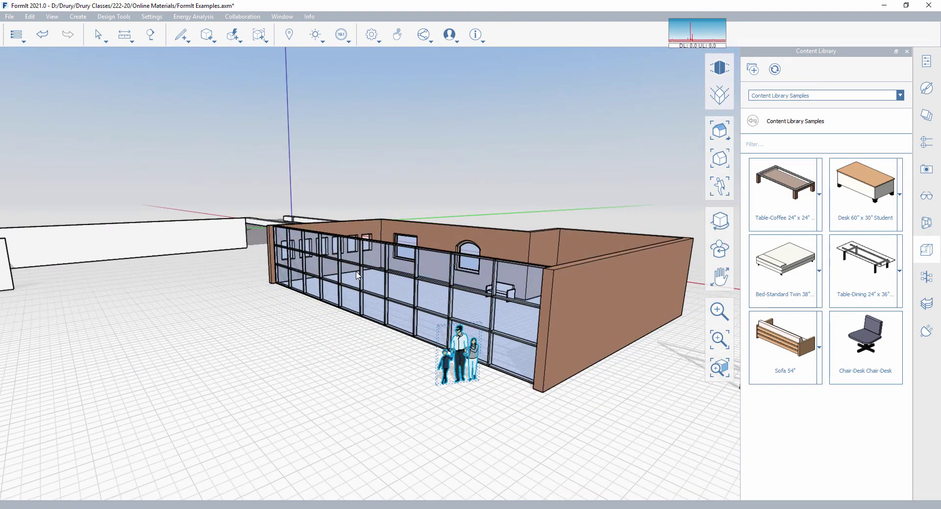
{"action": "key", "text": "Up"}
{"action": "right_click_drag", "start_coordinate": [358, 276], "coordinate": [336, 263]}
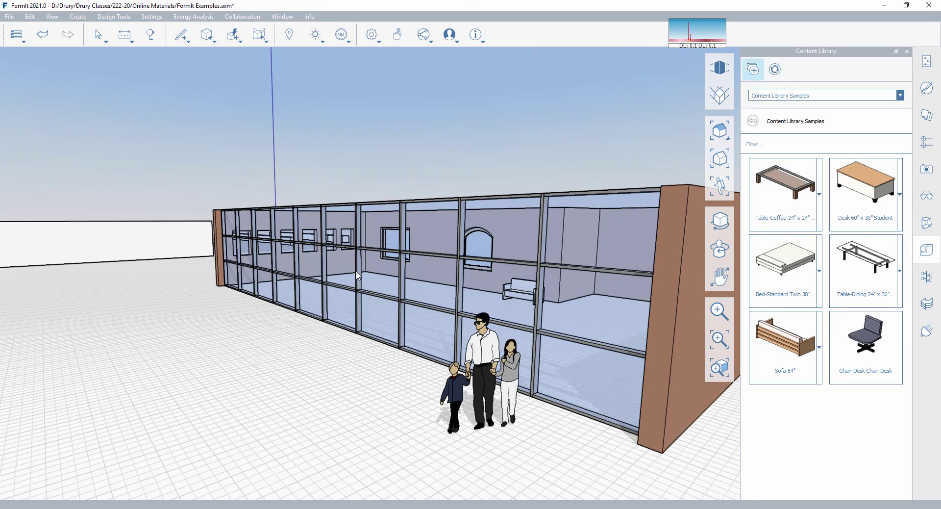
Step: Add D:/Program Files/FormIt/Library as a local content library location, and remove the duplicate entry from the list
{"action": "left_click", "coordinate": [753, 69]}
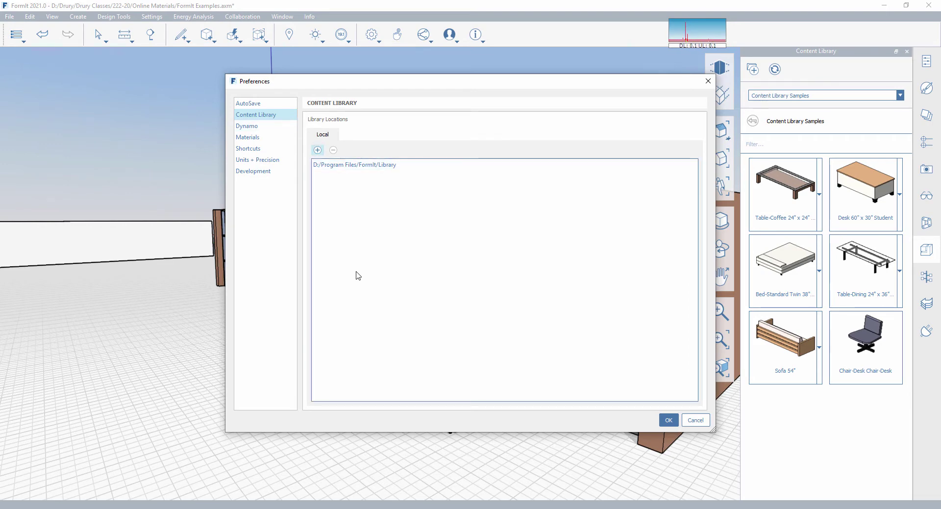
{"action": "left_click", "coordinate": [317, 150]}
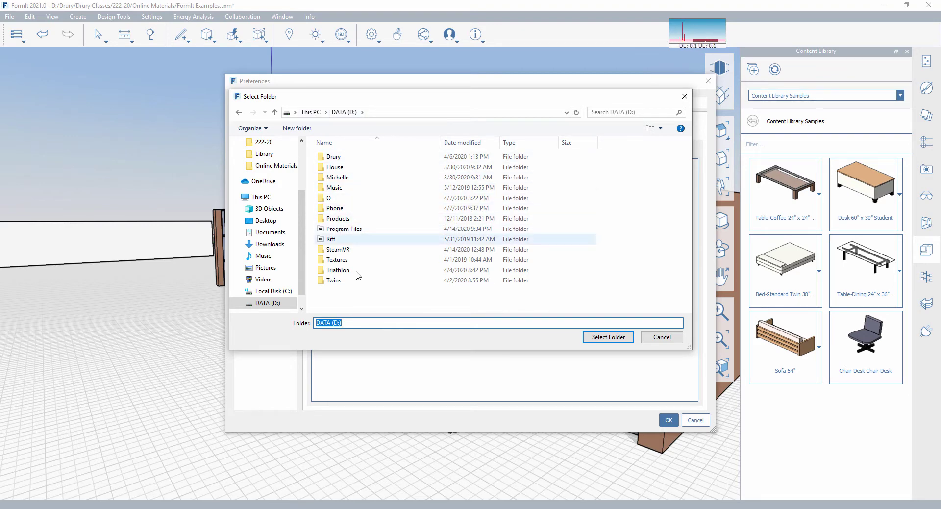
{"action": "double_click", "coordinate": [344, 228]}
{"action": "key", "text": "Down"}
{"action": "key", "text": "Down"}
{"action": "key", "text": "Down"}
{"action": "key", "text": "Down"}
{"action": "key", "text": "Down"}
{"action": "key", "text": "Down"}
{"action": "key", "text": "Down"}
{"action": "key", "text": "Down"}
{"action": "key", "text": "Down"}
{"action": "key", "text": "Down"}
{"action": "key", "text": "Down"}
{"action": "key", "text": "Down"}
{"action": "key", "text": "Down"}
{"action": "key", "text": "Down"}
{"action": "key", "text": "Down"}
{"action": "key", "text": "Down"}
{"action": "key", "text": "Down"}
{"action": "key", "text": "Down"}
{"action": "key", "text": "Down"}
{"action": "key", "text": "Down"}
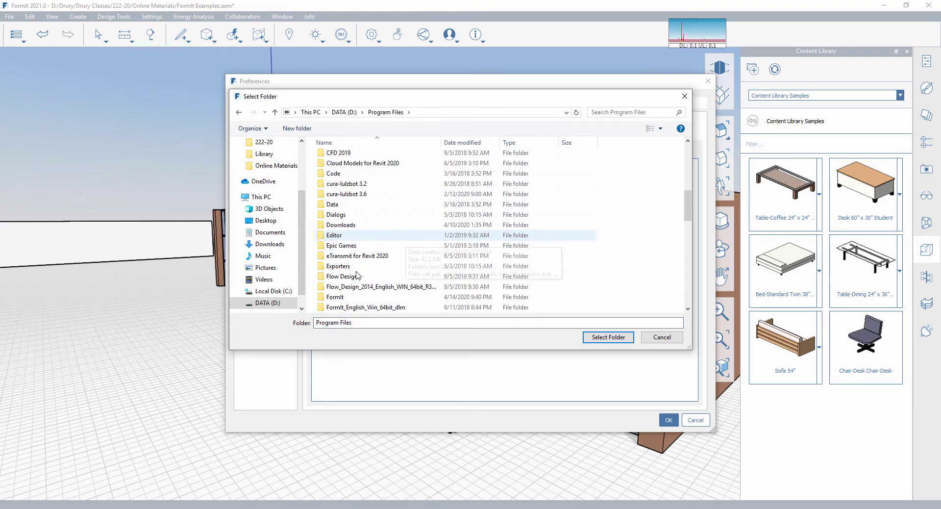
{"action": "key", "text": "Down"}
{"action": "key", "text": "Return"}
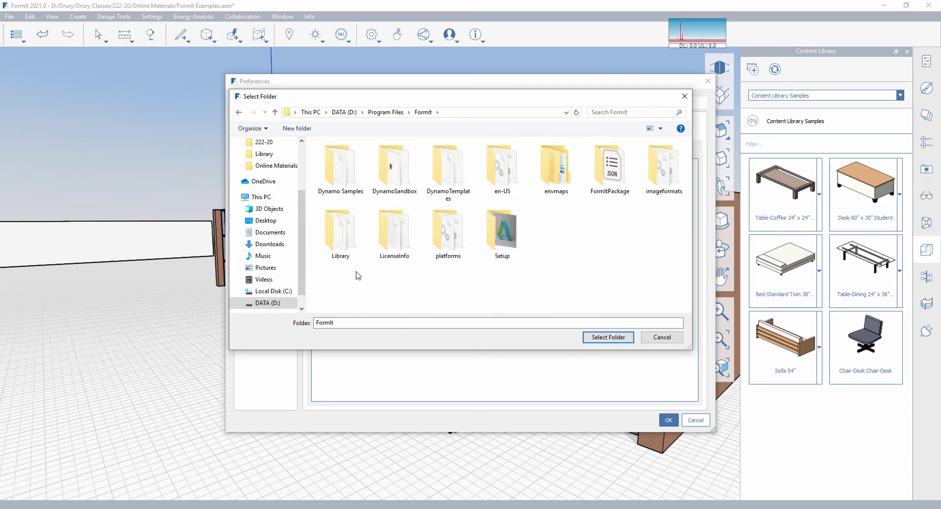
{"action": "left_click", "coordinate": [340, 233]}
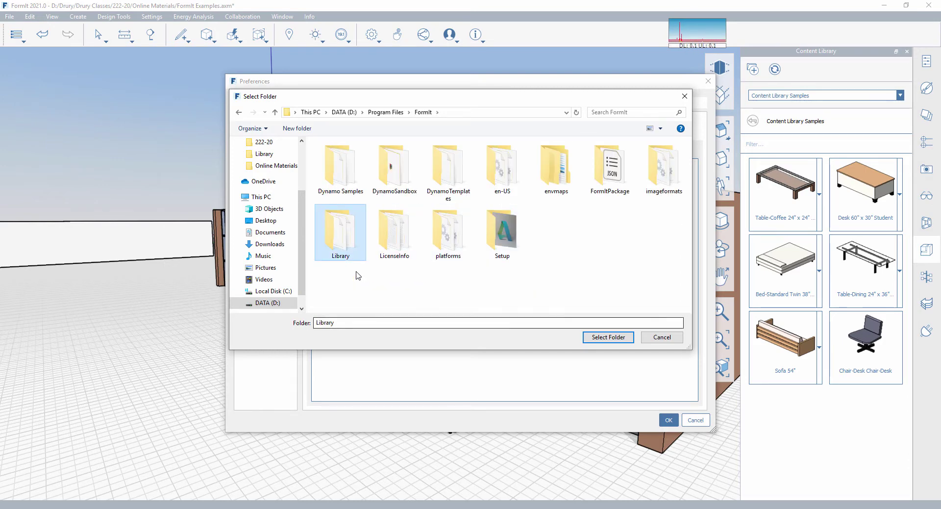
{"action": "left_click", "coordinate": [609, 337]}
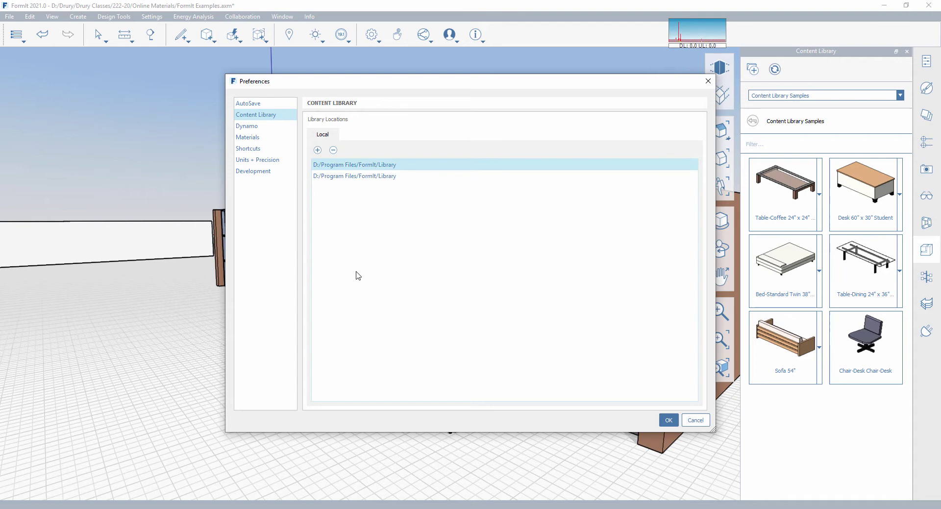
{"action": "key", "text": "Return"}
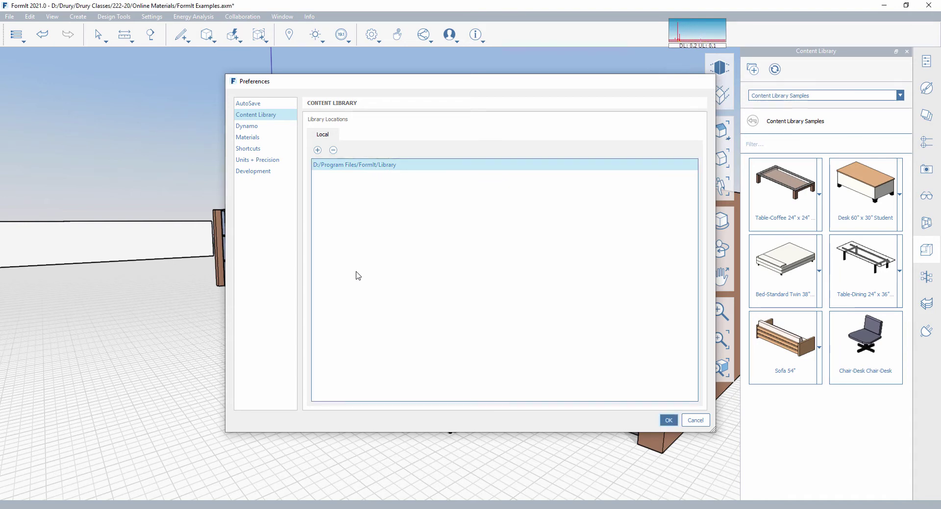
Step: Switch the content library from the samples to the linked Library folder
{"action": "left_click", "coordinate": [899, 96]}
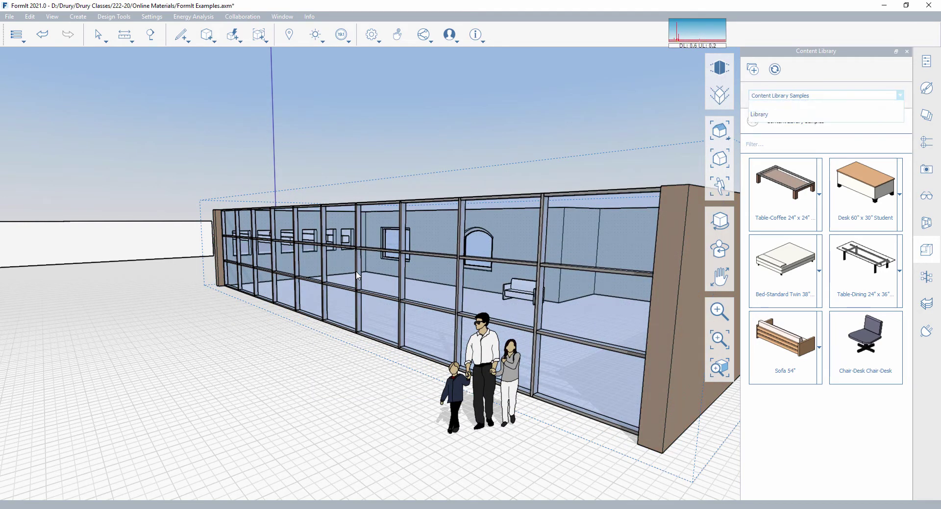
{"action": "key", "text": "Down"}
{"action": "key", "text": "Down"}
{"action": "key", "text": "Return"}
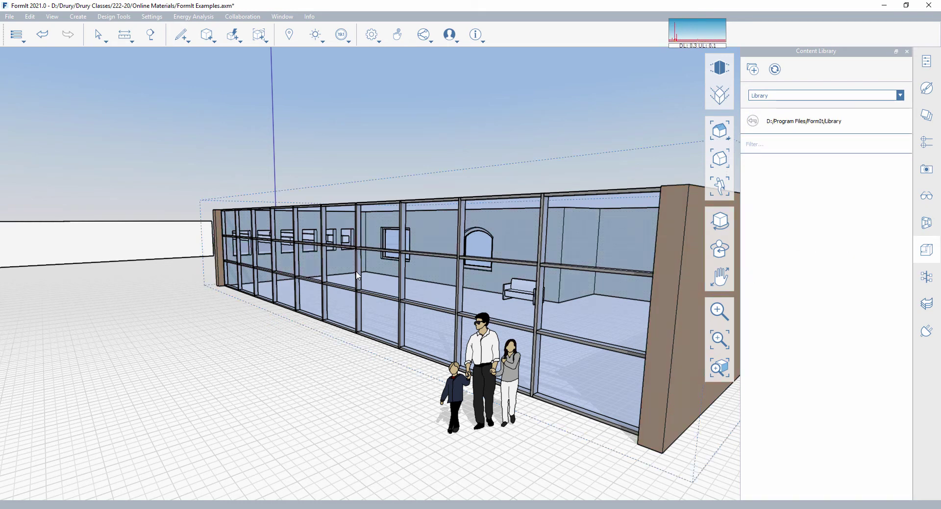
Step: Select the man with two children beside the glass wall
{"action": "left_click", "coordinate": [501, 389]}
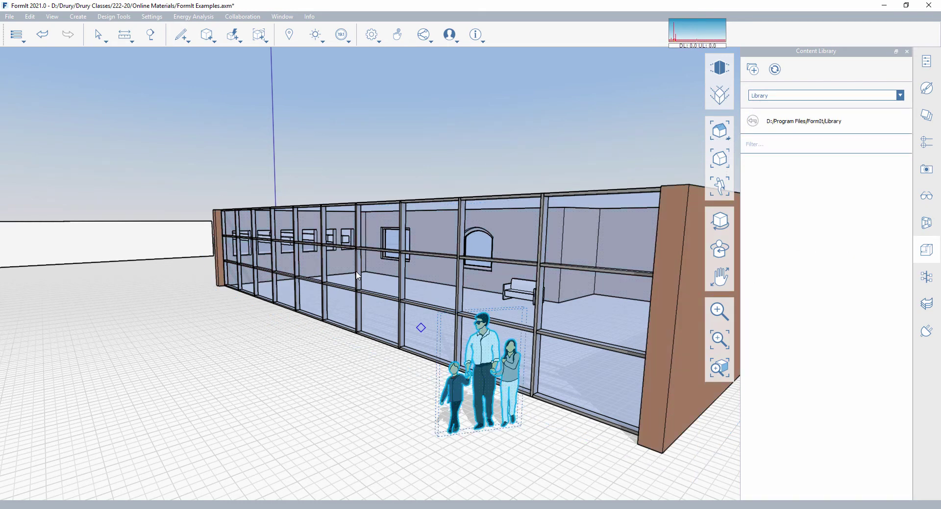
{"action": "key", "text": "alt+f"}
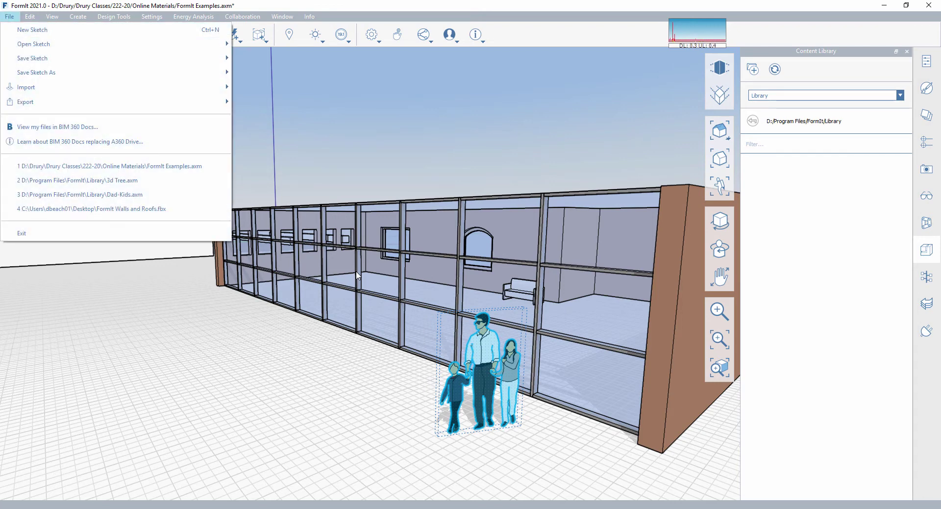
{"action": "mouse_move", "coordinate": [39, 102]}
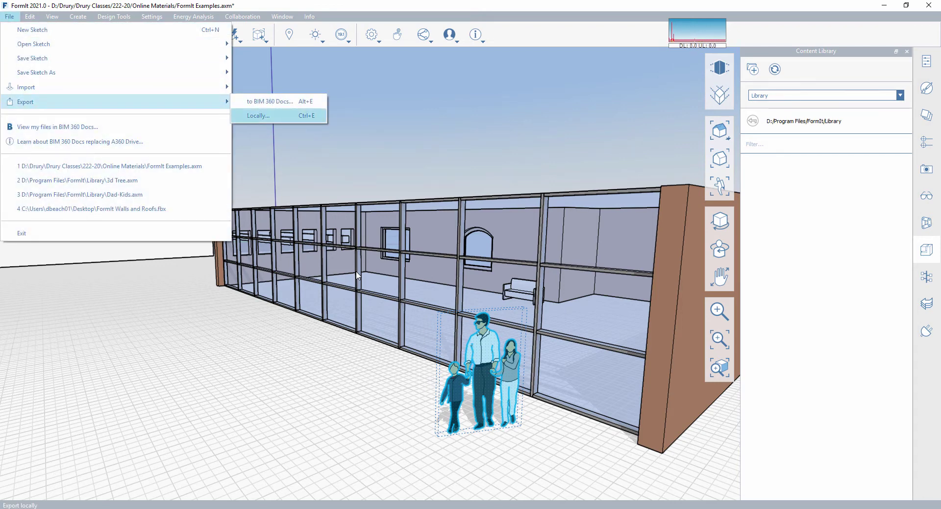
{"action": "key", "text": "Return"}
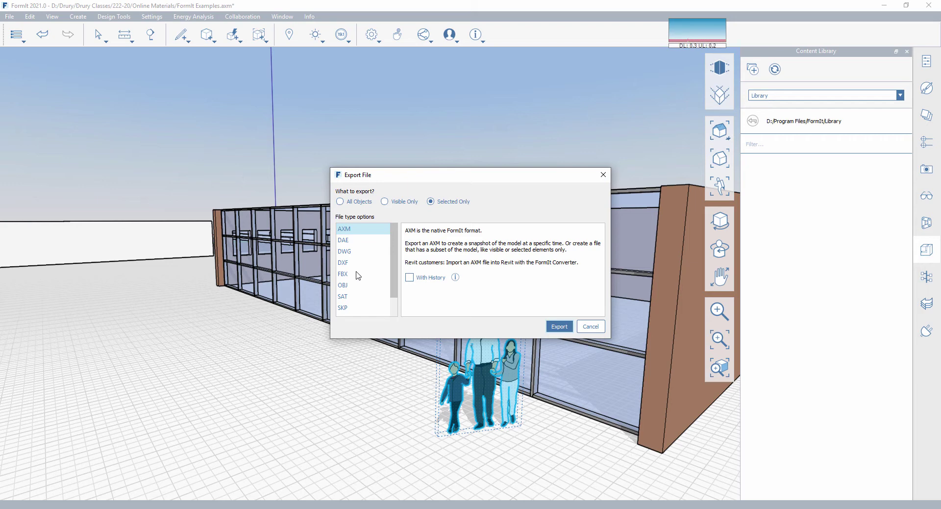
{"action": "key", "text": "Return"}
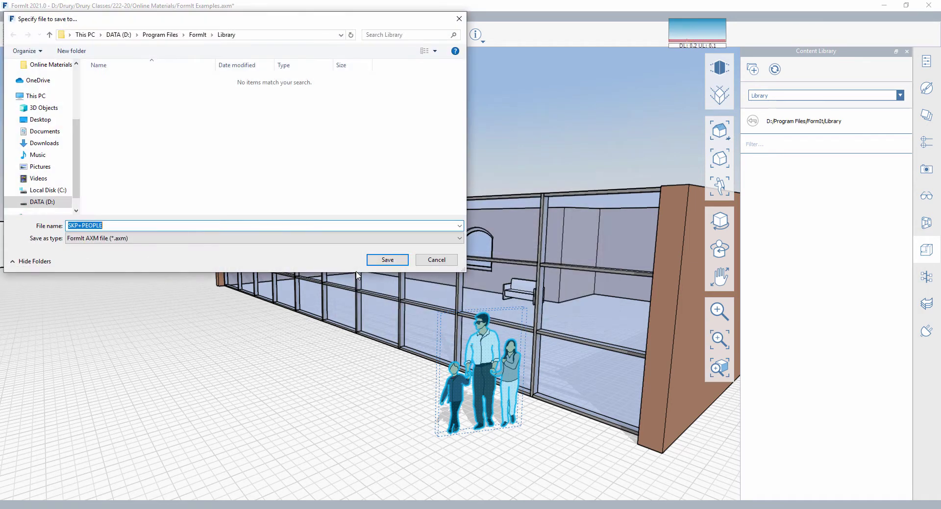
{"action": "key", "text": "Return"}
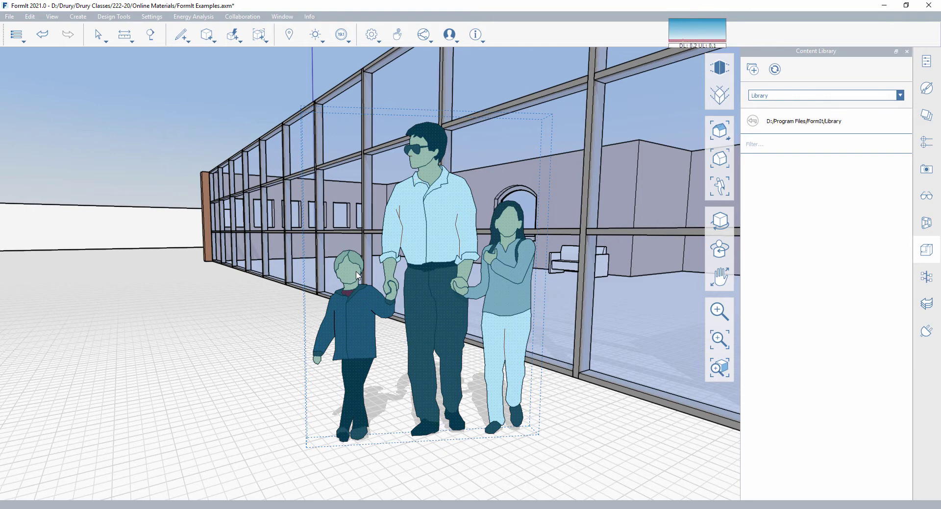
Step: Export only the selected man with two children locally as an AXM file named Dad and Kids in the Library folder
{"action": "key", "text": "alt+f"}
{"action": "key", "text": "Right"}
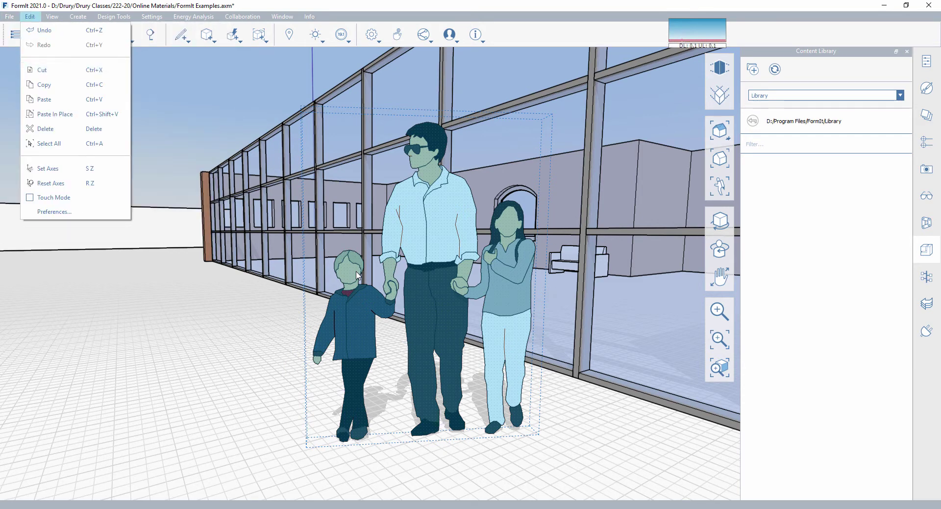
{"action": "key", "text": "Left"}
{"action": "key", "text": "Down"}
{"action": "key", "text": "Down"}
{"action": "key", "text": "Down"}
{"action": "key", "text": "Down"}
{"action": "key", "text": "Down"}
{"action": "key", "text": "Down"}
{"action": "key", "text": "Right"}
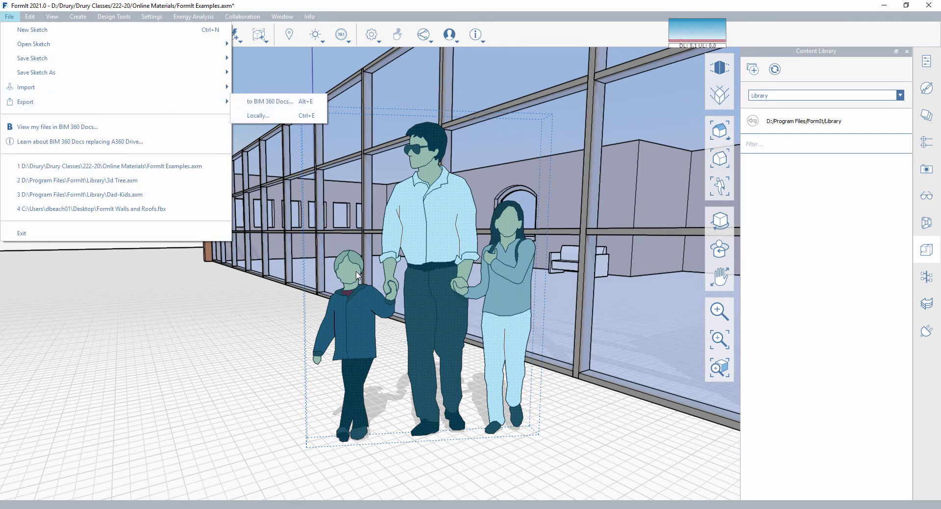
{"action": "key", "text": "Down"}
{"action": "key", "text": "Down"}
{"action": "key", "text": "Return"}
{"action": "key", "text": "Right"}
{"action": "key", "text": "Right"}
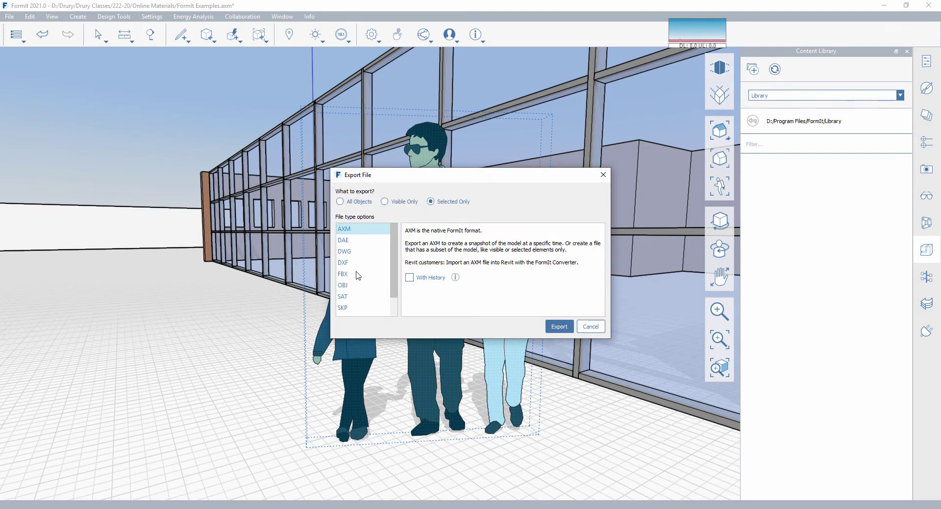
{"action": "key", "text": "Return"}
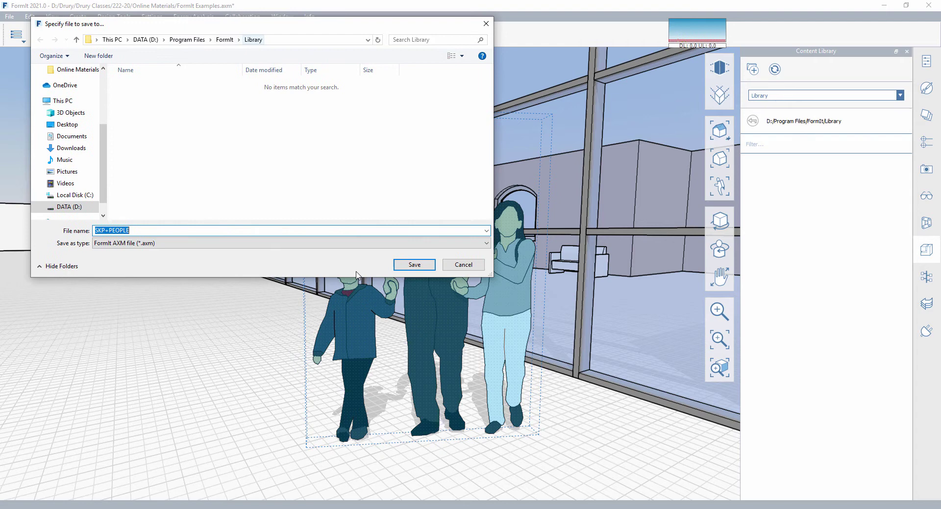
{"action": "key", "text": "Right"}
{"action": "type", "text": "Dad and Kidd"}
{"action": "key", "text": "BackSpace"}
{"action": "type", "text": "s"}
{"action": "key", "text": "Return"}
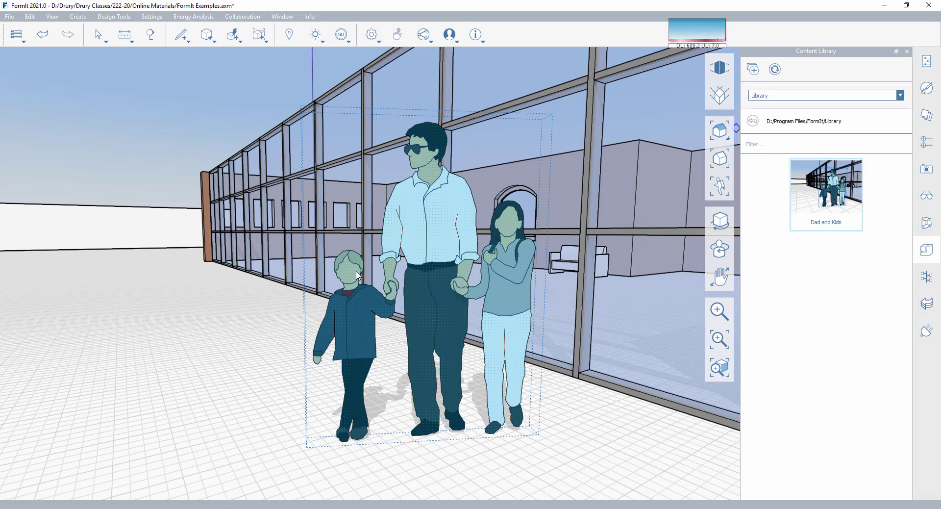
{"action": "left_click", "coordinate": [826, 192]}
{"action": "scroll", "coordinate": [254, 359], "scroll_direction": "down", "scroll_amount": 4}
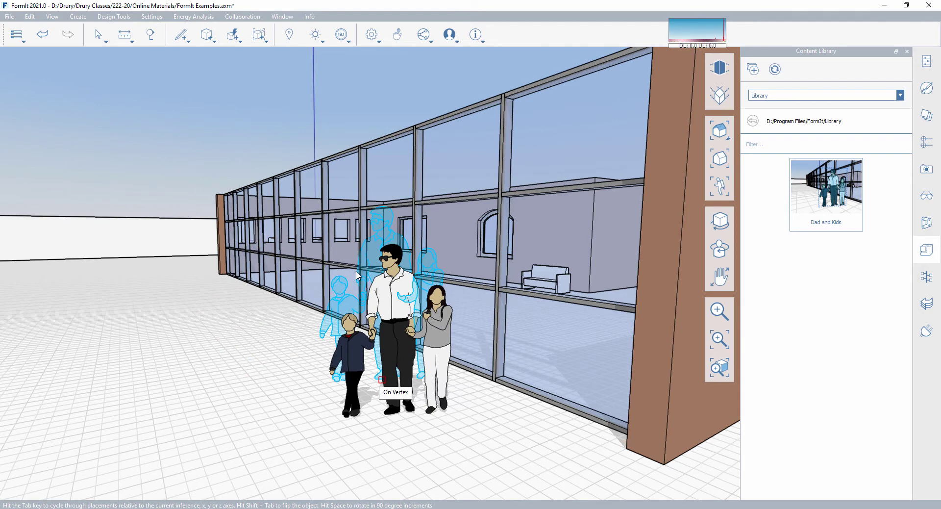
{"action": "key", "text": "Escape"}
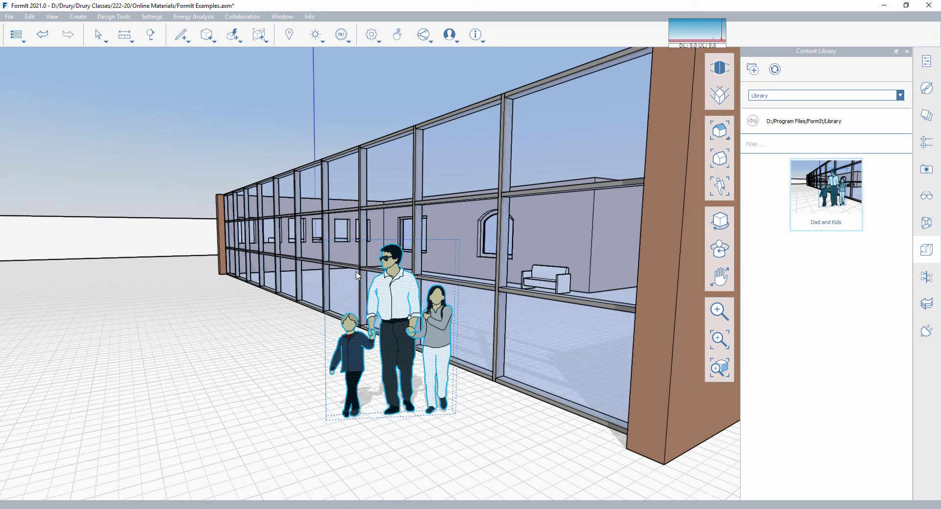
Step: Place two copies of Dad and Kids from the content library on the ground beside the original family
{"action": "left_click", "coordinate": [826, 192]}
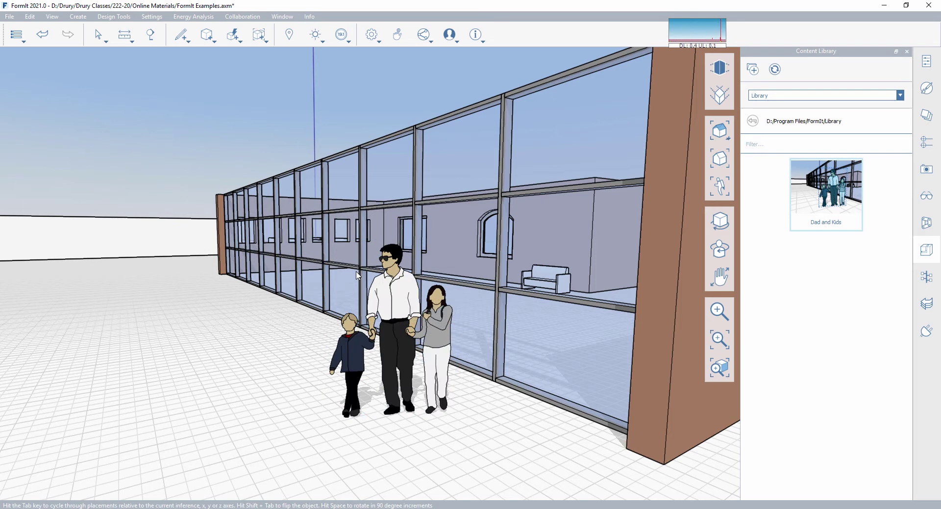
{"action": "left_click", "coordinate": [224, 380]}
{"action": "scroll", "coordinate": [225, 379], "scroll_direction": "down", "scroll_amount": 3}
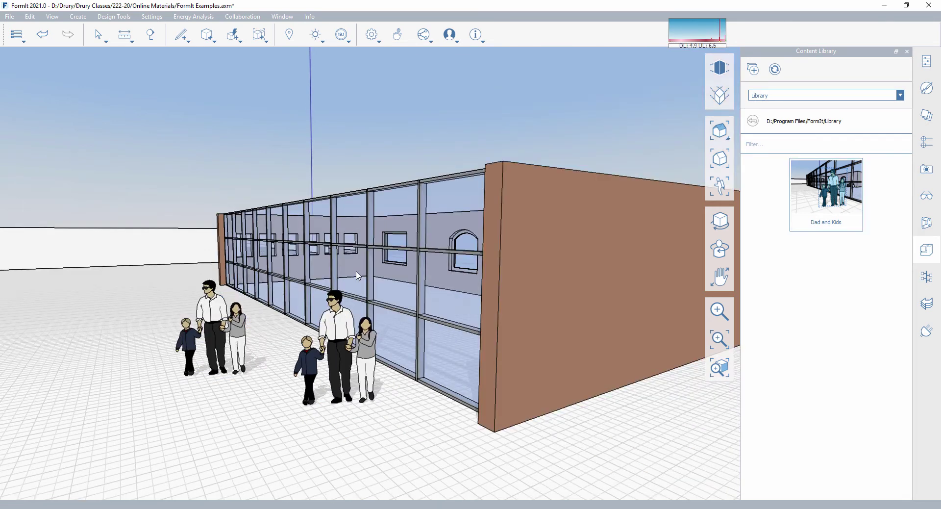
{"action": "middle_click_drag", "start_coordinate": [358, 275], "coordinate": [394, 275]}
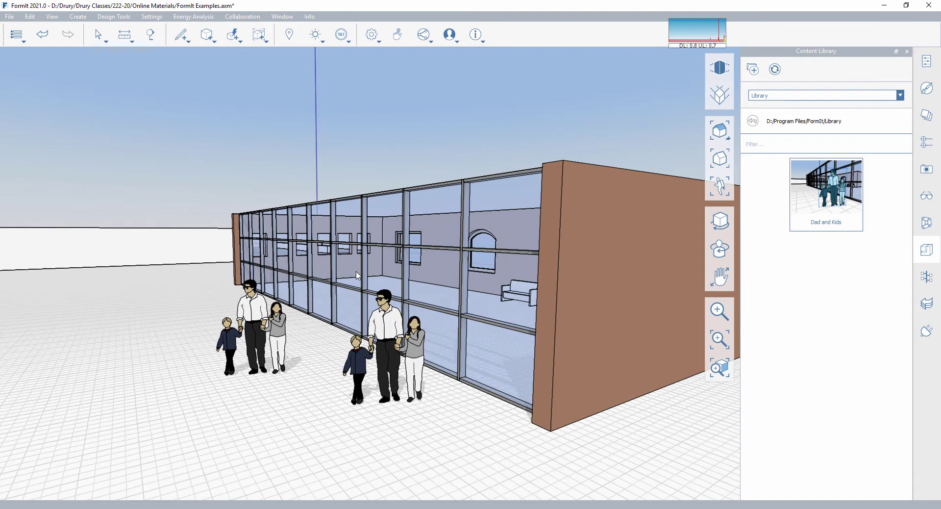
{"action": "left_click", "coordinate": [826, 194]}
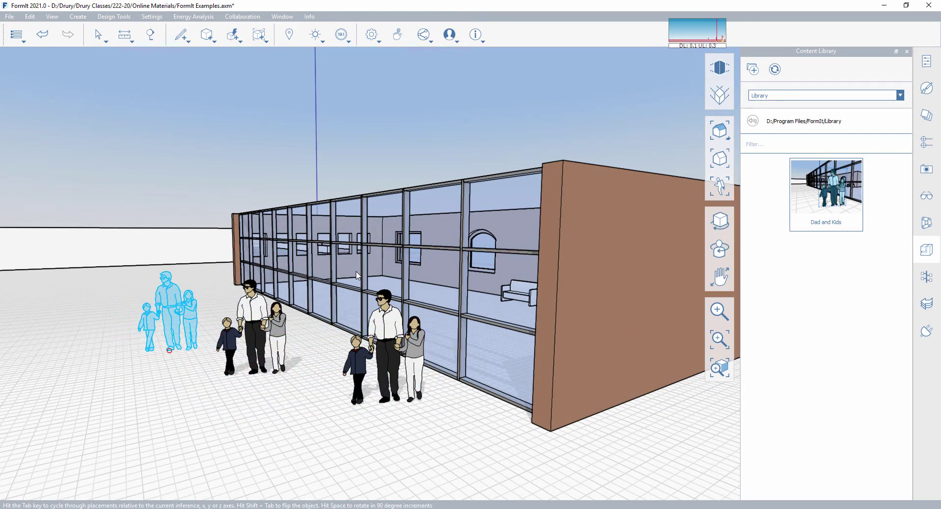
{"action": "left_click", "coordinate": [169, 350]}
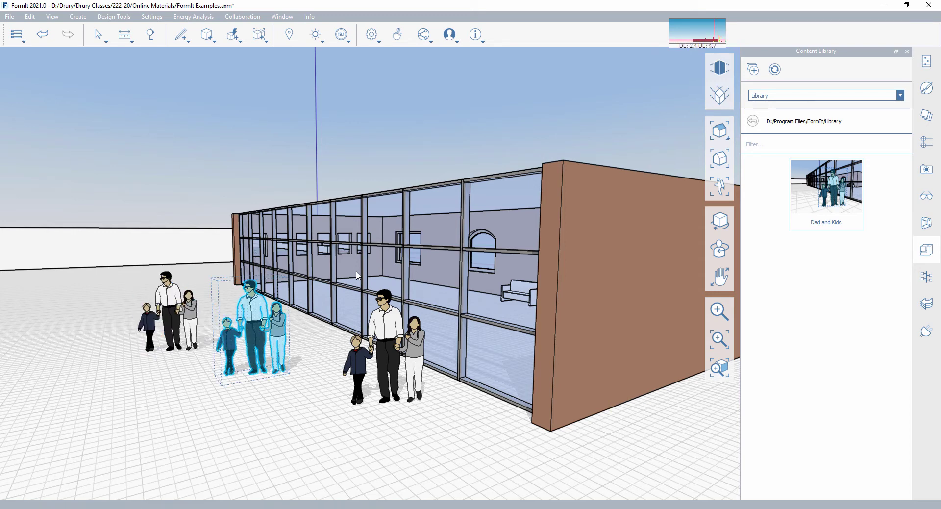
Step: Remove the two extra Dad and Kids copies, keeping the original family beside the glass wall
{"action": "key", "text": "ctrl+z"}
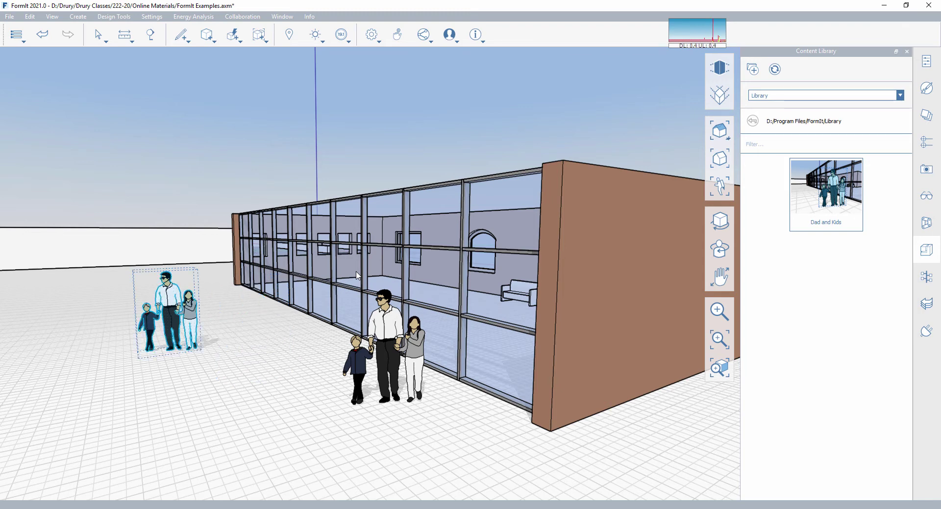
{"action": "key", "text": "ctrl+z"}
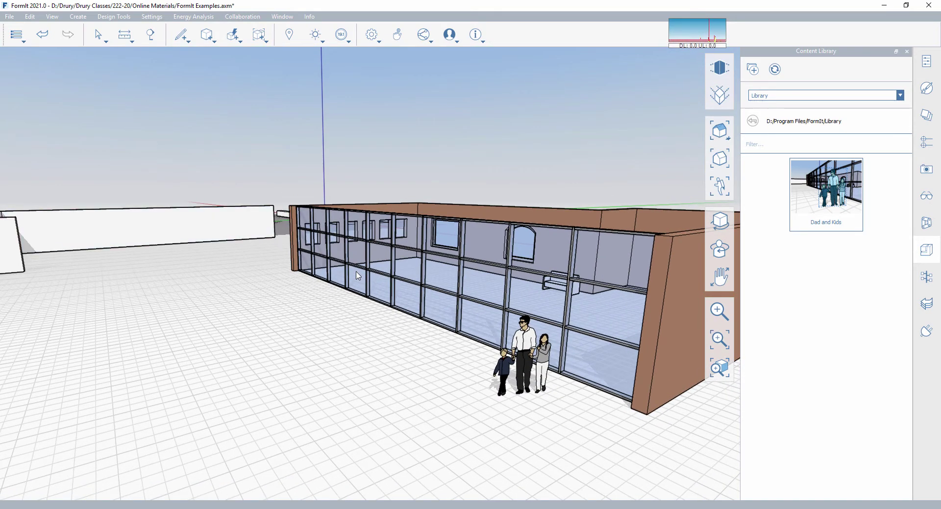
Step: Import the local SketchUp file low+poly+tree.skp from the Library folder into the model
{"action": "key", "text": "alt"}
{"action": "key", "text": "f"}
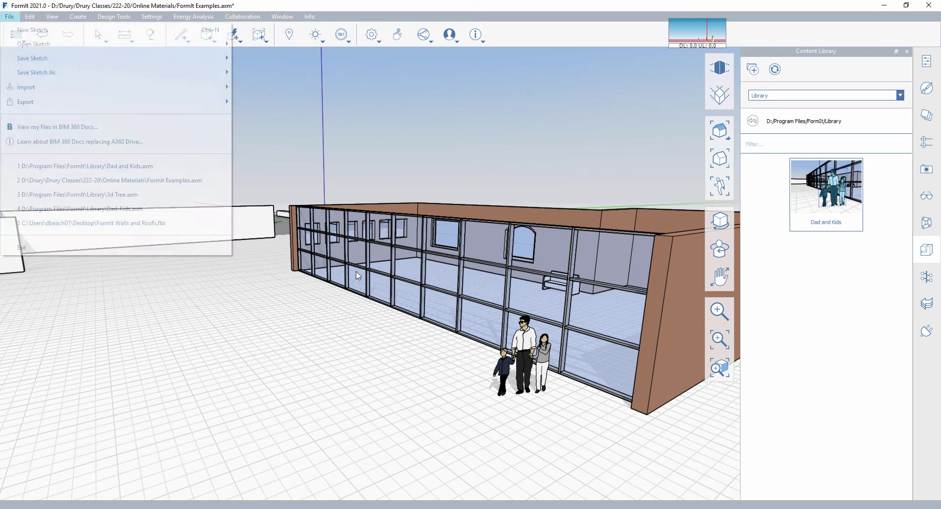
{"action": "key", "text": "i"}
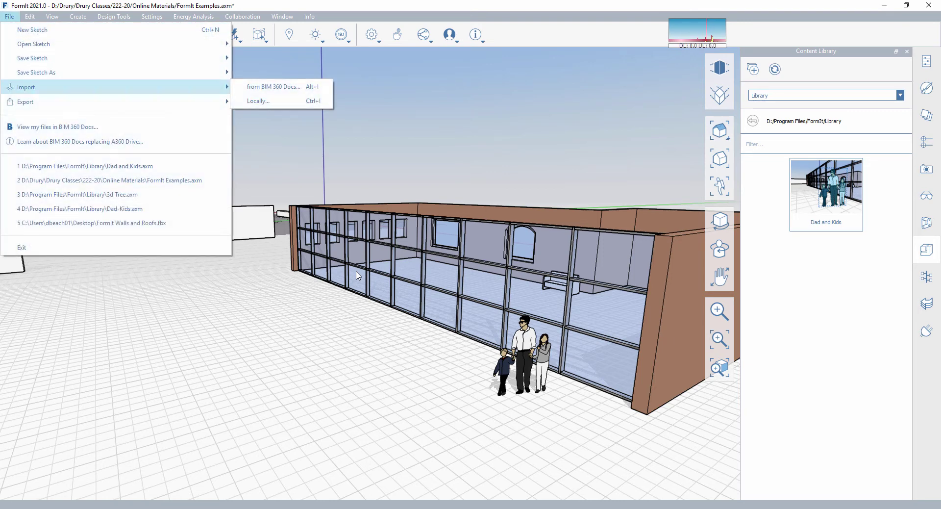
{"action": "key", "text": "Right"}
{"action": "key", "text": "Down"}
{"action": "key", "text": "Return"}
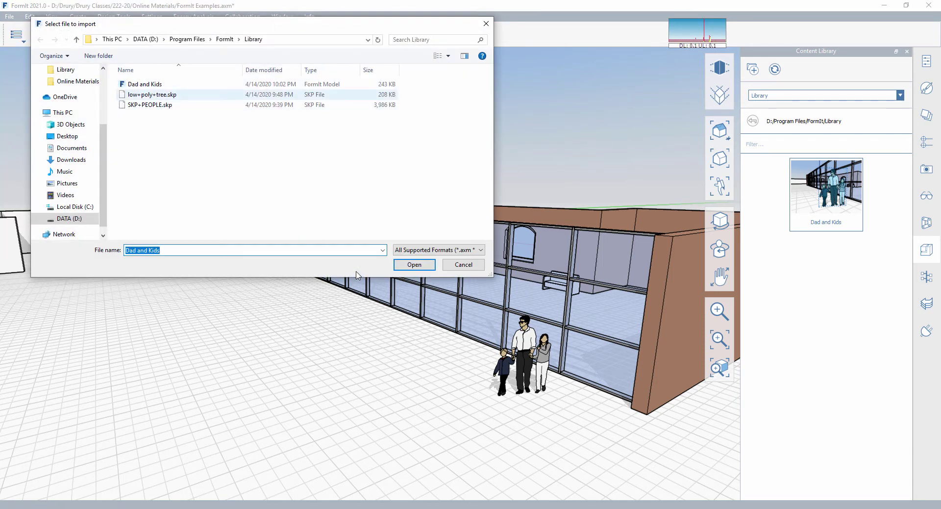
{"action": "left_click", "coordinate": [152, 95]}
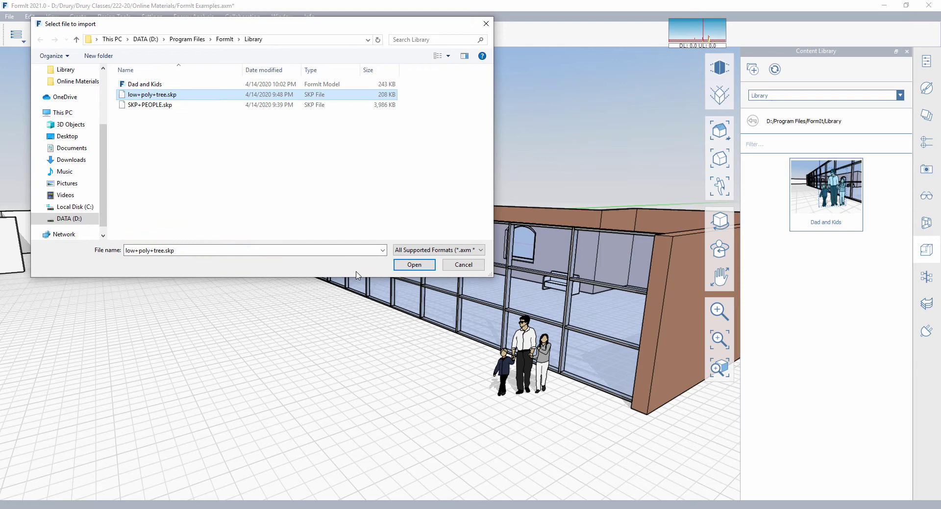
{"action": "left_click", "coordinate": [414, 264]}
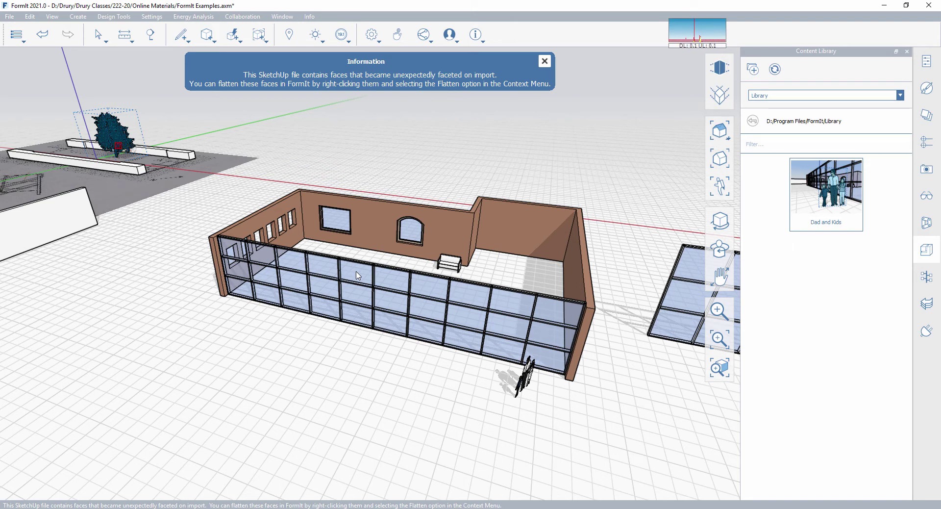
{"action": "key", "text": "ctrl+z"}
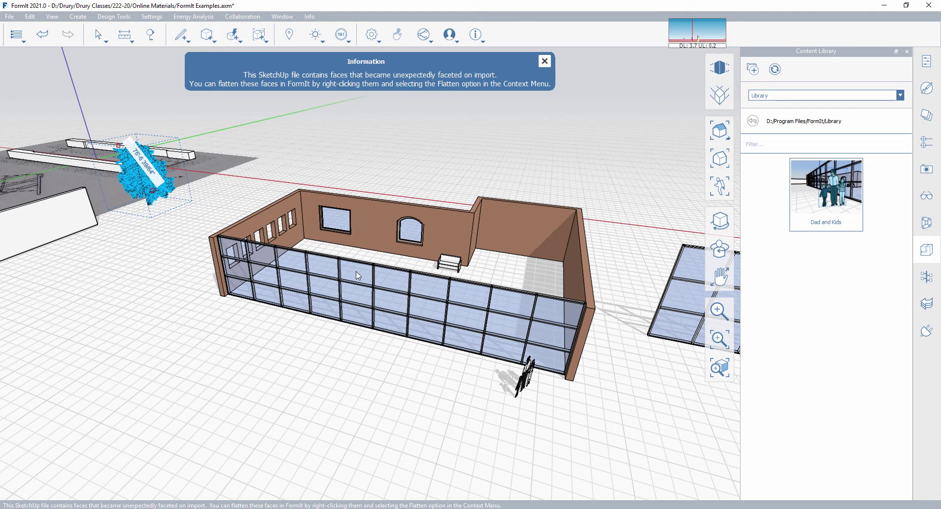
{"action": "key", "text": "ctrl+z"}
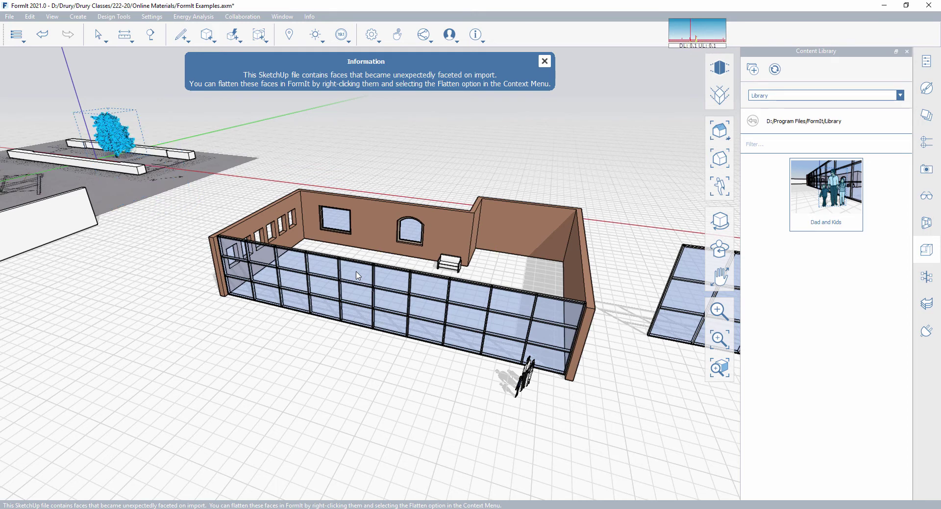
{"action": "key", "text": "ctrl+z"}
{"action": "key", "text": "ctrl+z"}
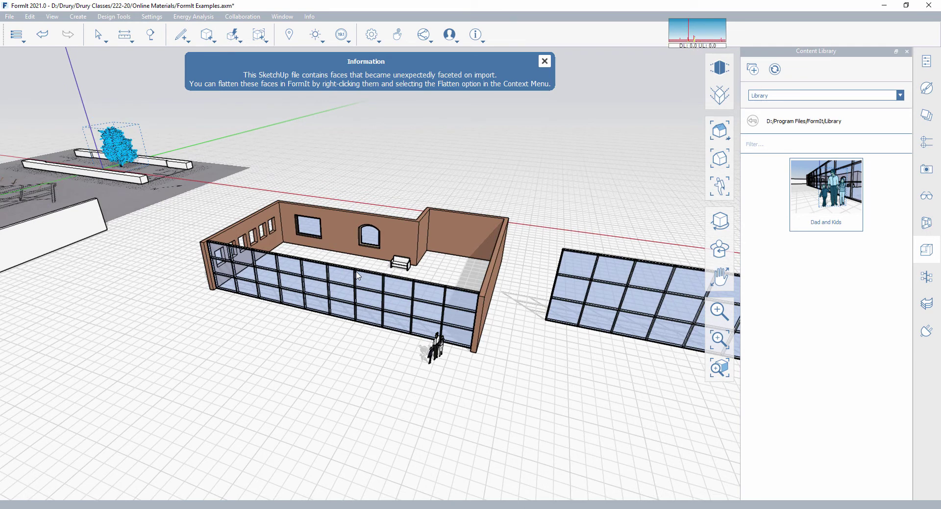
{"action": "left_click", "coordinate": [122, 166]}
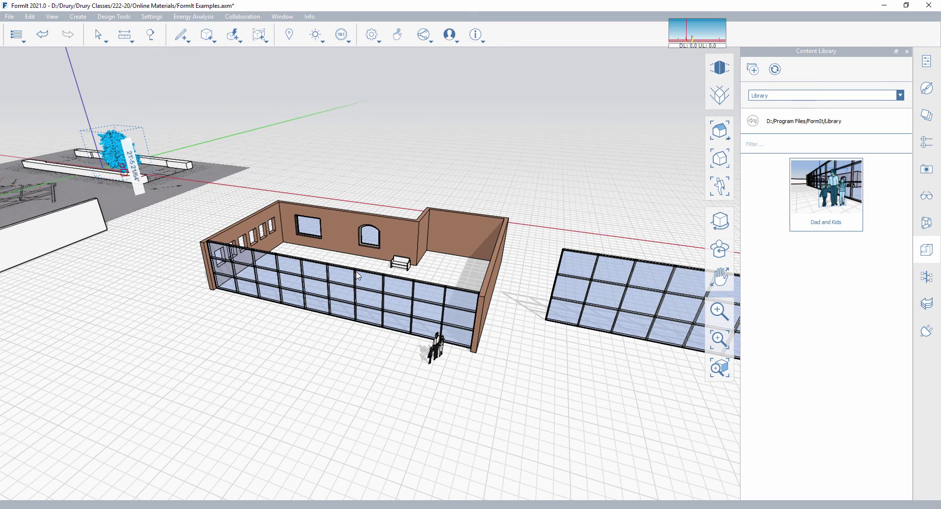
{"action": "key", "text": "Escape"}
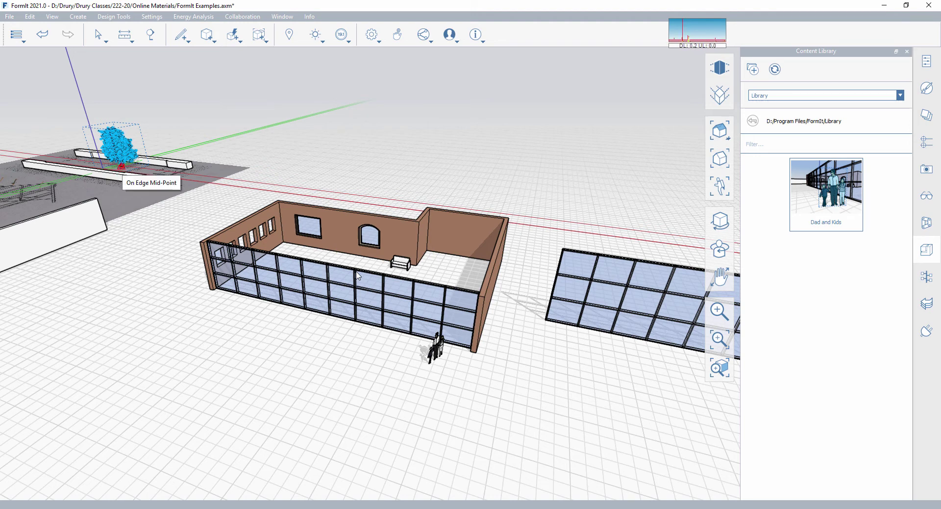
Step: Move the imported tree about 179'-4" across the ground to a spot in front of the building's glass wall
{"action": "left_click_drag", "start_coordinate": [121, 166], "coordinate": [308, 373]}
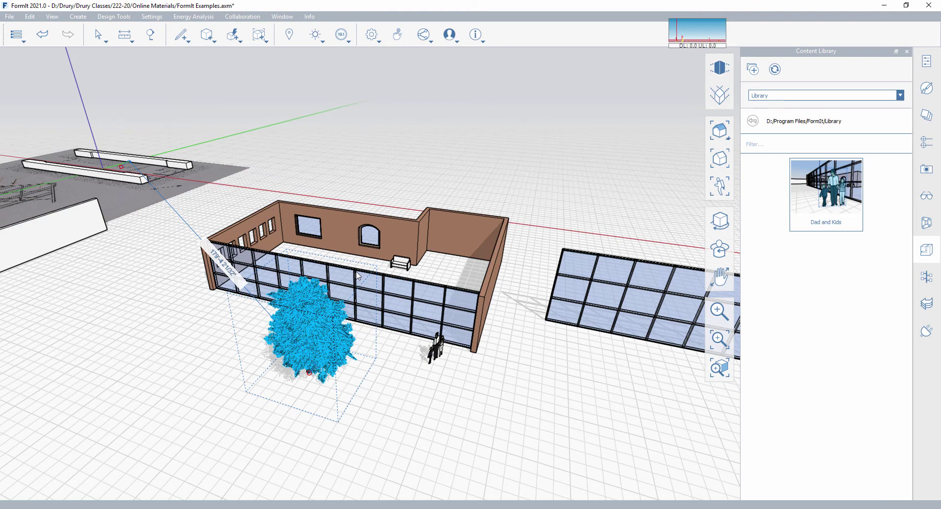
{"action": "key", "text": "Escape"}
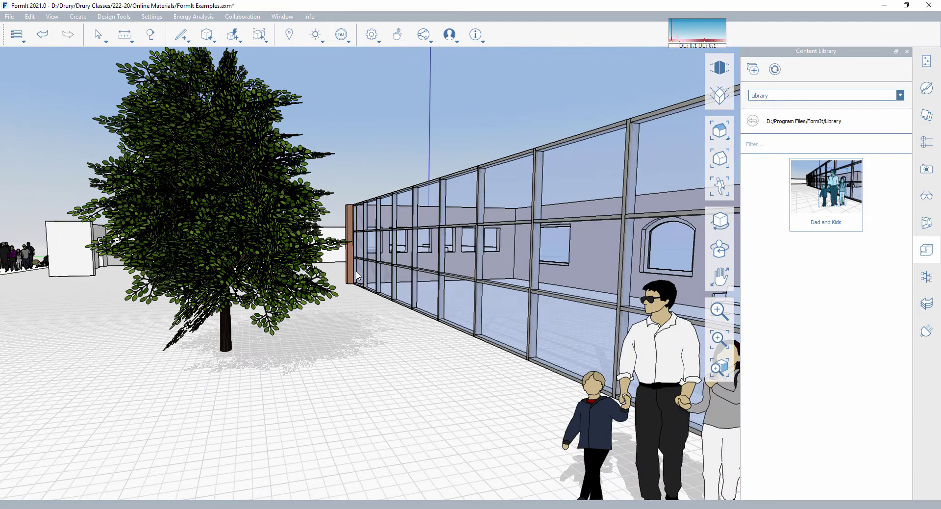
Step: Select the imported tree in front of the building's glass wall
{"action": "left_click", "coordinate": [356, 276]}
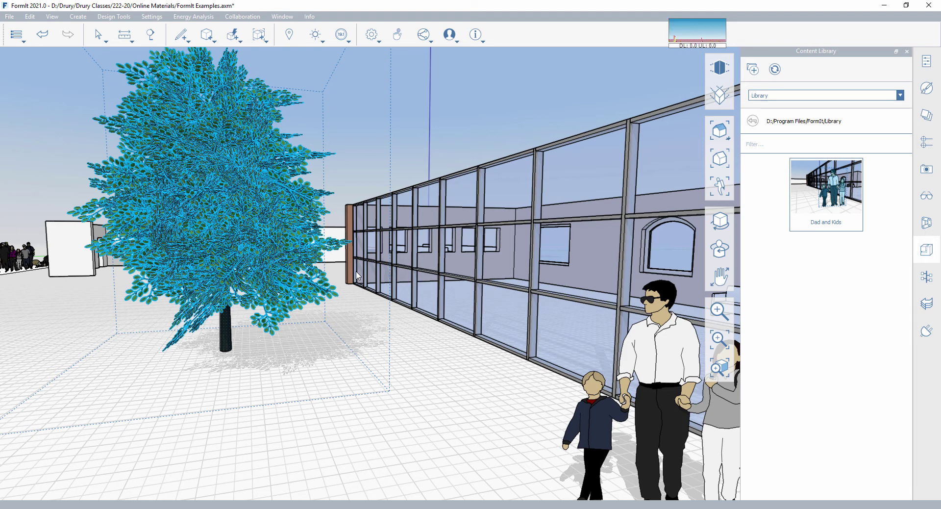
{"action": "key", "text": "alt+f"}
{"action": "key", "text": "Down"}
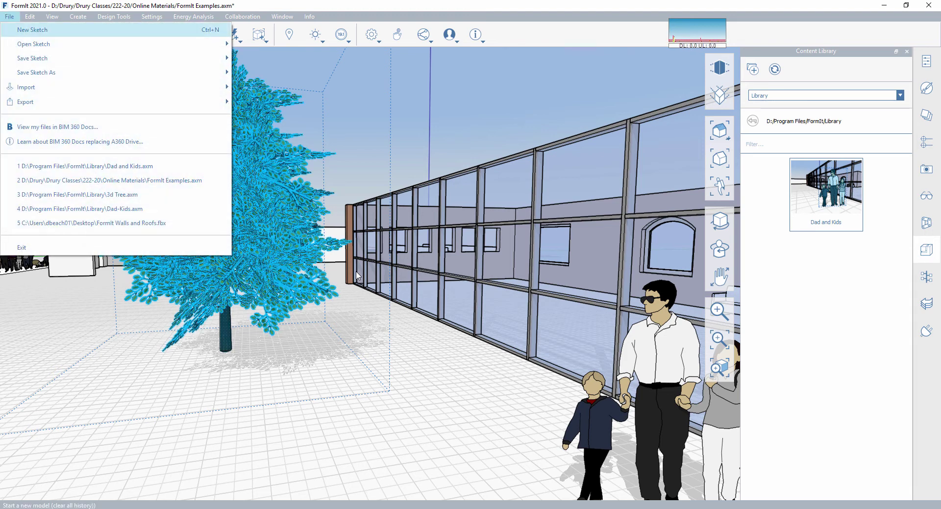
{"action": "key", "text": "Down"}
{"action": "key", "text": "Down"}
{"action": "key", "text": "Down"}
{"action": "key", "text": "Down"}
{"action": "key", "text": "Down"}
{"action": "key", "text": "Right"}
{"action": "key", "text": "Down"}
{"action": "key", "text": "Return"}
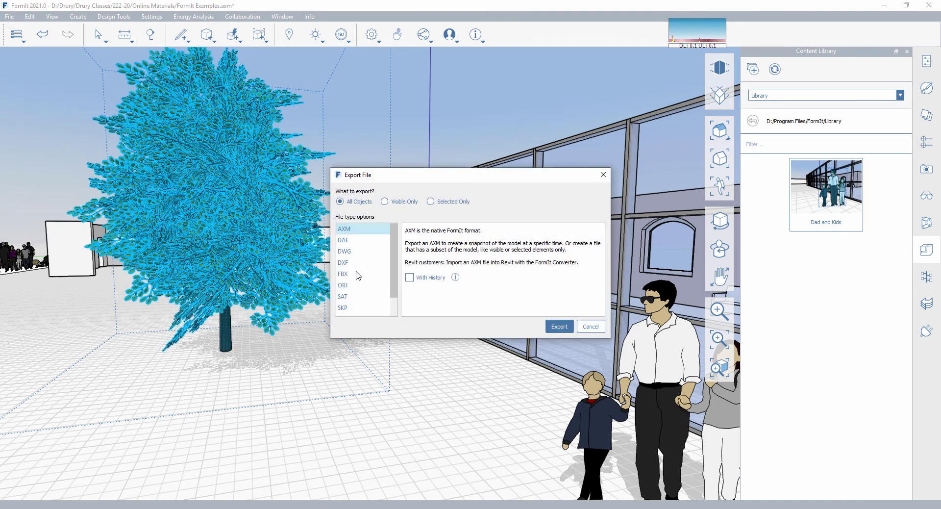
{"action": "left_click", "coordinate": [430, 201]}
{"action": "left_click", "coordinate": [591, 327]}
Step: Export only the selected tree as an AXM file named Tree-3d into the Library folder, then clear the selection
{"action": "scroll", "coordinate": [238, 186], "scroll_direction": "up", "scroll_amount": 1}
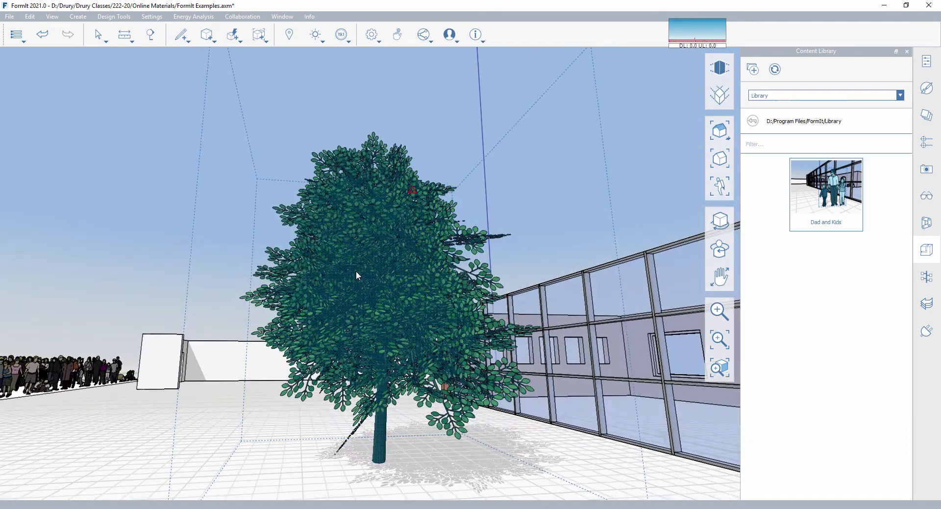
{"action": "left_click", "coordinate": [10, 17]}
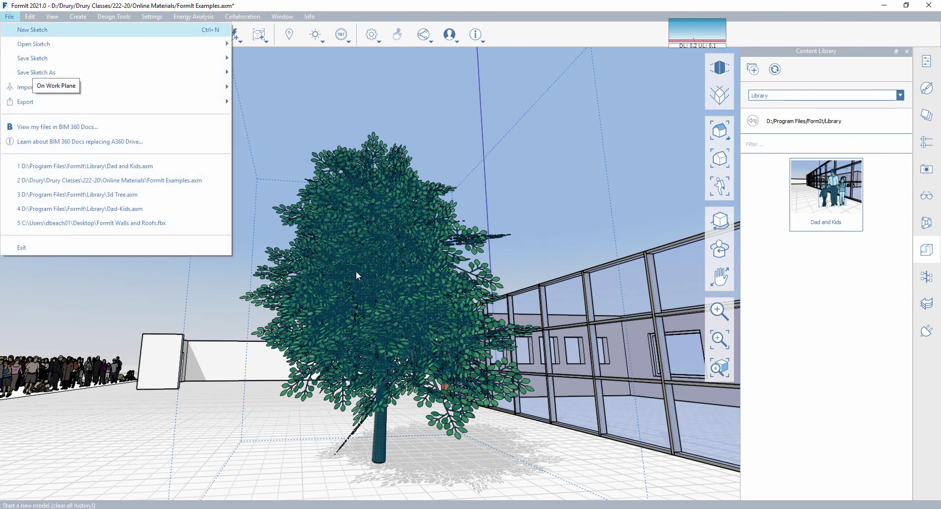
{"action": "key", "text": "Right"}
{"action": "key", "text": "Down"}
{"action": "key", "text": "Return"}
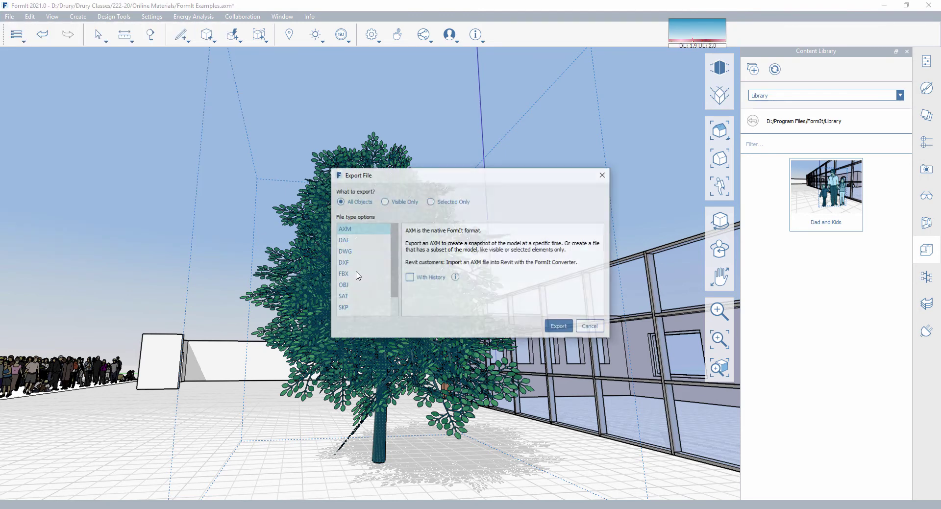
{"action": "left_click", "coordinate": [430, 202]}
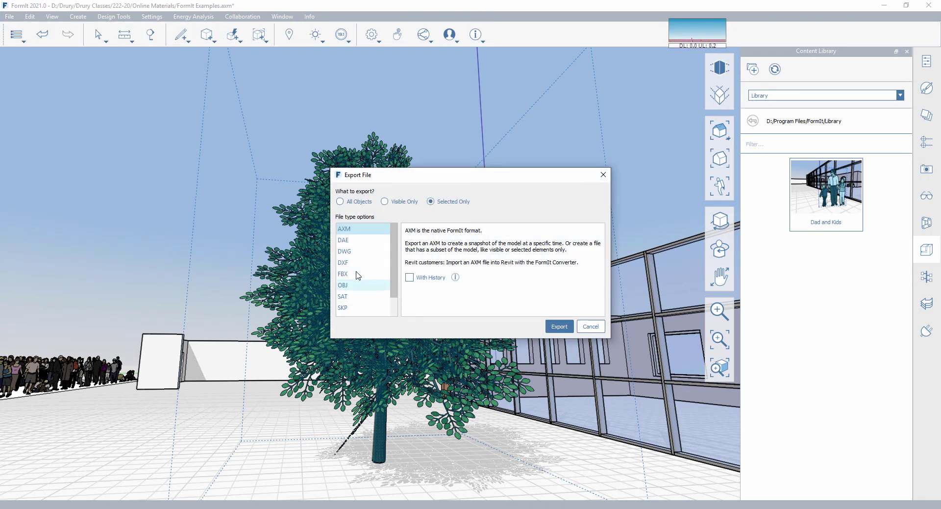
{"action": "left_click", "coordinate": [559, 326]}
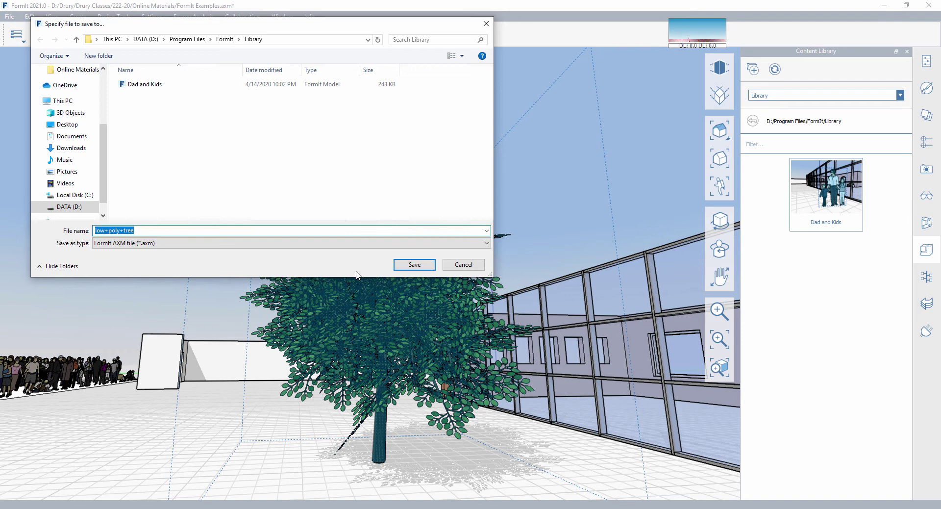
{"action": "type", "text": "Tree"}
{"action": "type", "text": "-01"}
{"action": "key", "text": "Return"}
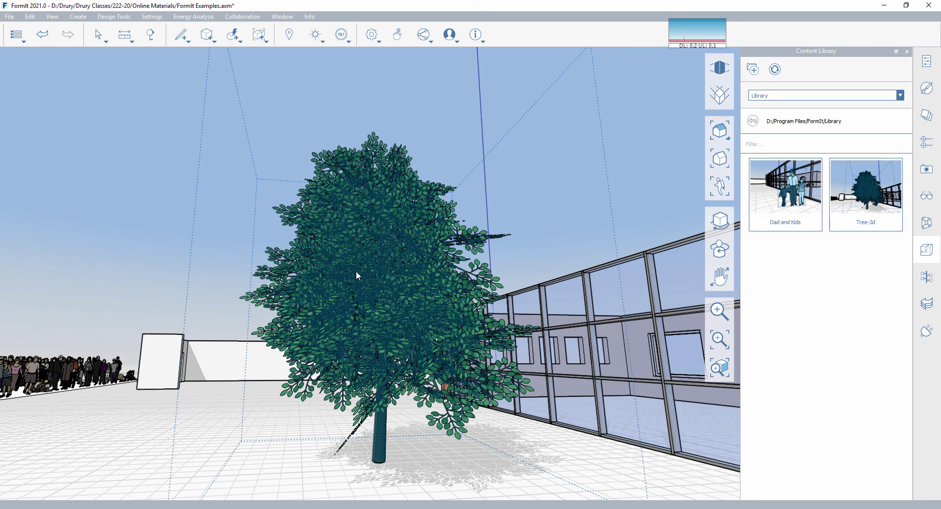
{"action": "scroll", "coordinate": [357, 276], "scroll_direction": "down", "scroll_amount": 5}
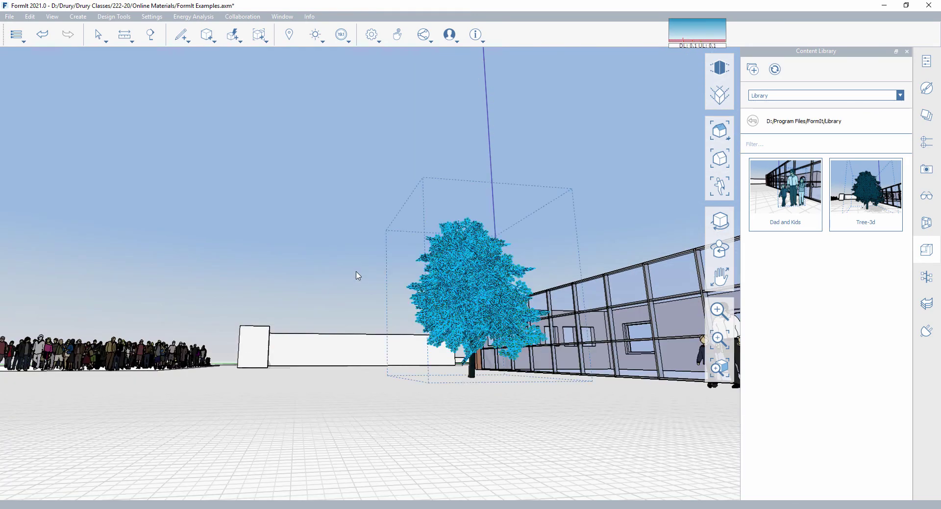
{"action": "left_click", "coordinate": [357, 276]}
{"action": "right_click_drag", "start_coordinate": [357, 275], "coordinate": [356, 275]}
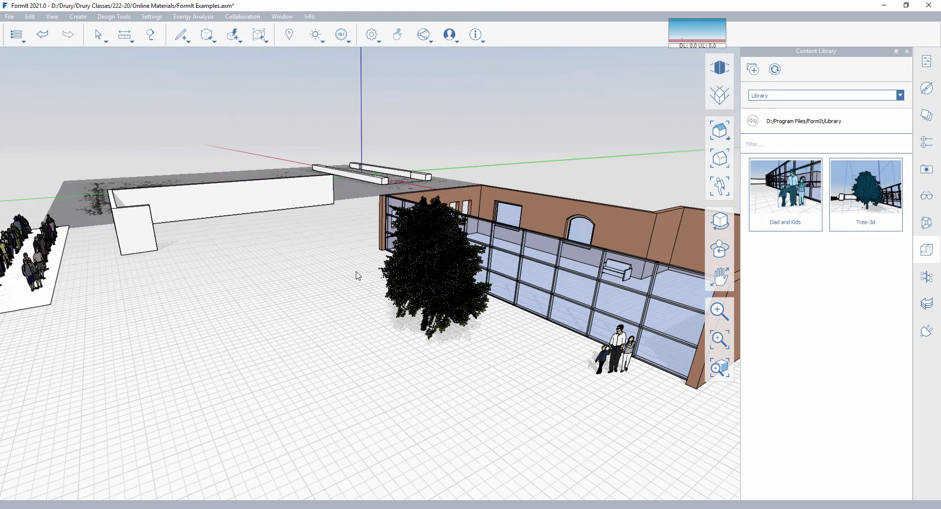
{"action": "middle_click_drag", "start_coordinate": [357, 276], "coordinate": [357, 276]}
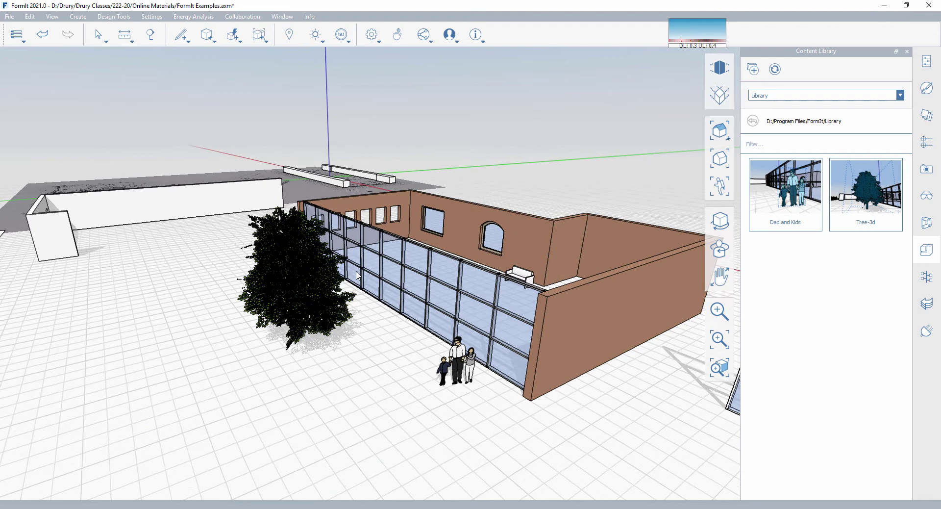
{"action": "scroll", "coordinate": [356, 275], "scroll_direction": "up", "scroll_amount": 1}
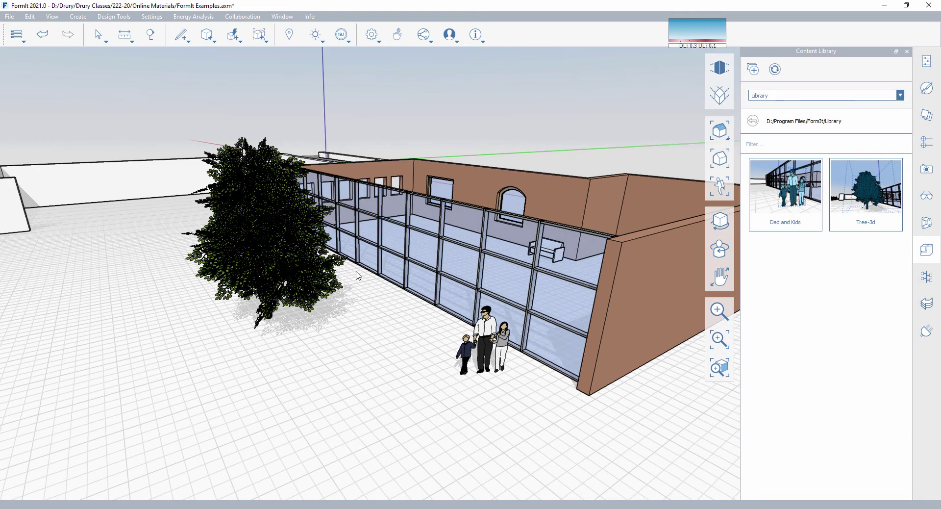